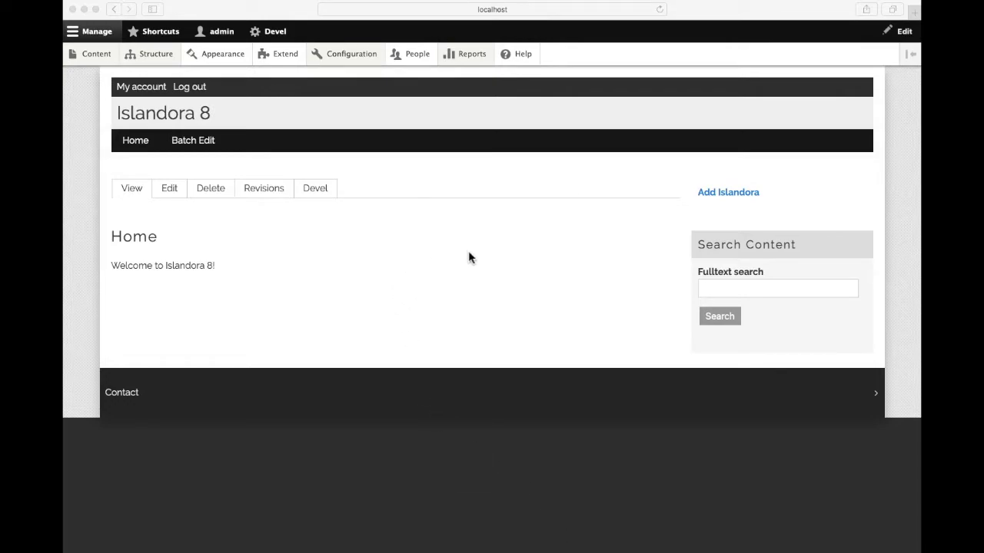
Step: Go to Structure > Views and start adding a new view
click(150, 58)
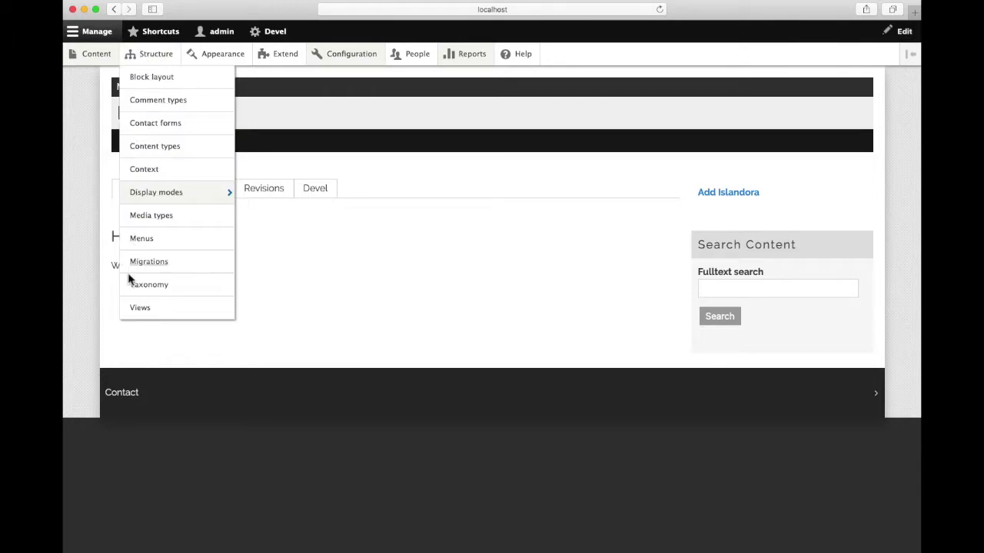
click(139, 309)
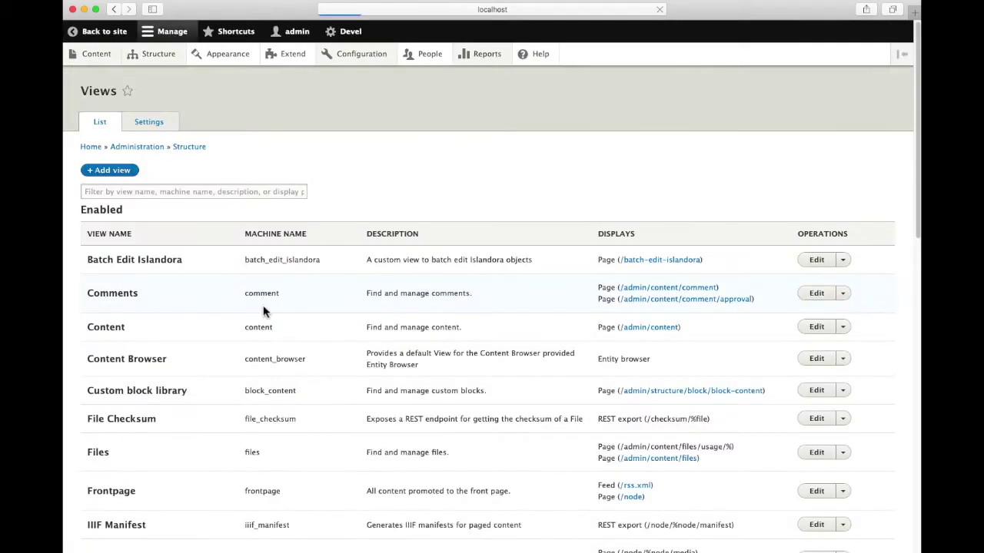
scroll(319, 296, down, 5)
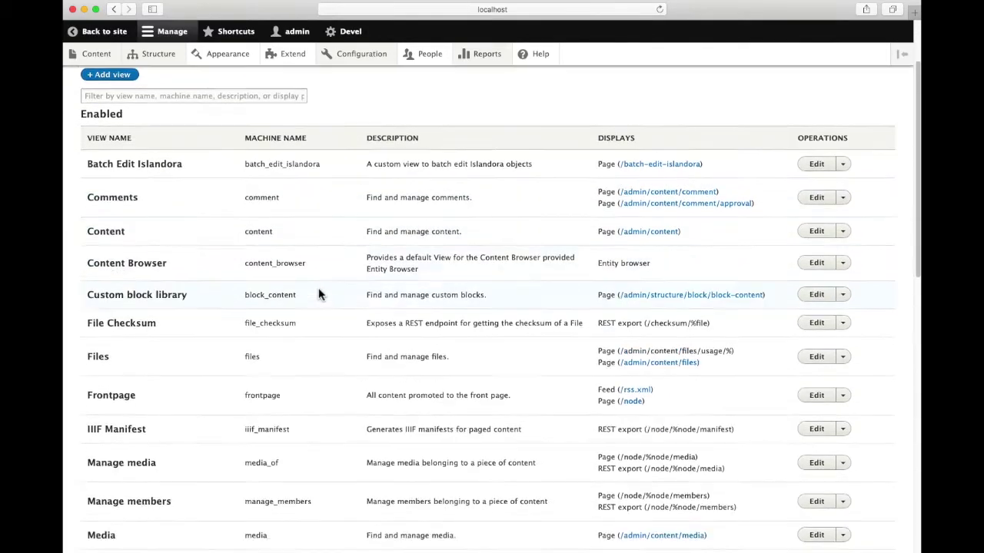
scroll(320, 294, down, 5)
scroll(320, 294, up, 10)
click(111, 171)
Step: Name the view 'Basic Cat View', limit it to Repository Item content, and enable a page display
click(117, 179)
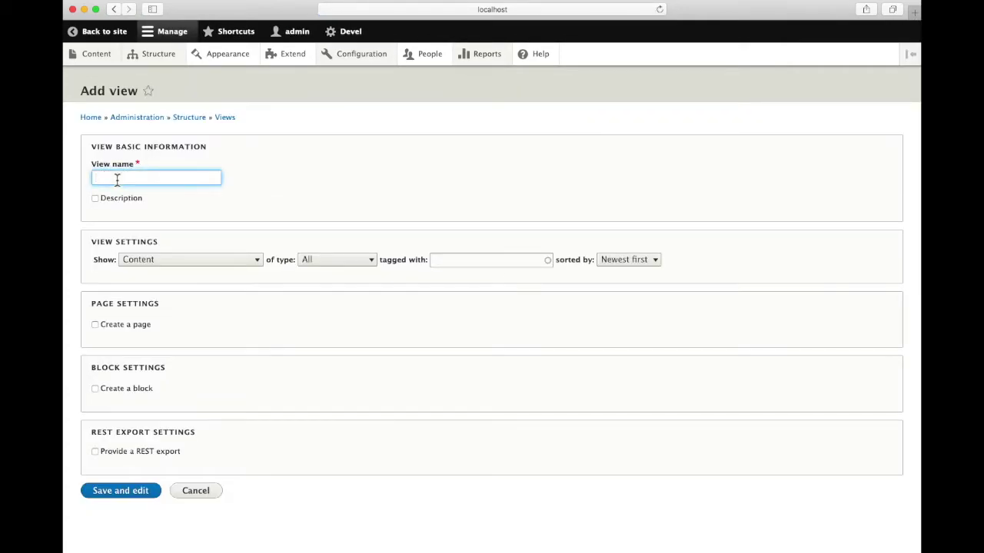
text(Basic Cat View)
click(246, 274)
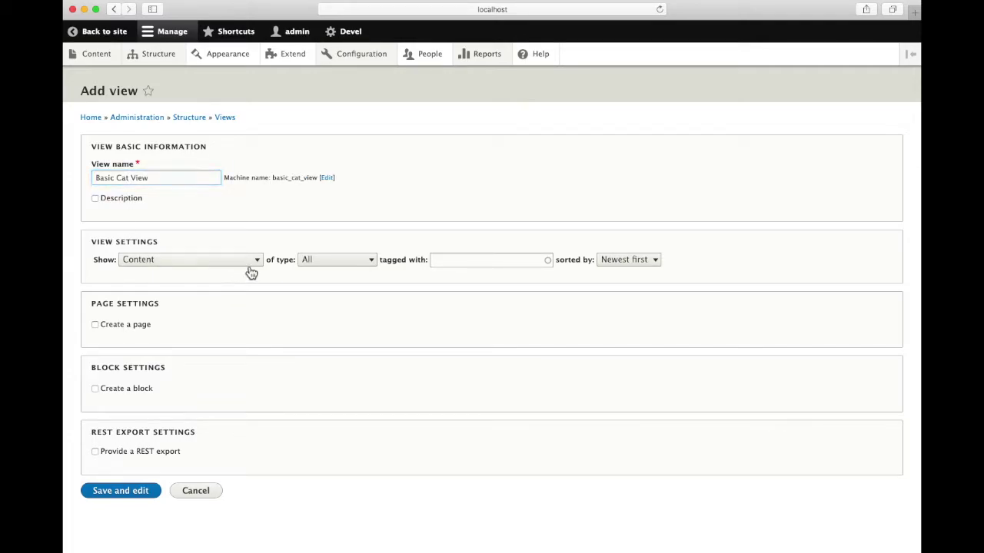
click(364, 263)
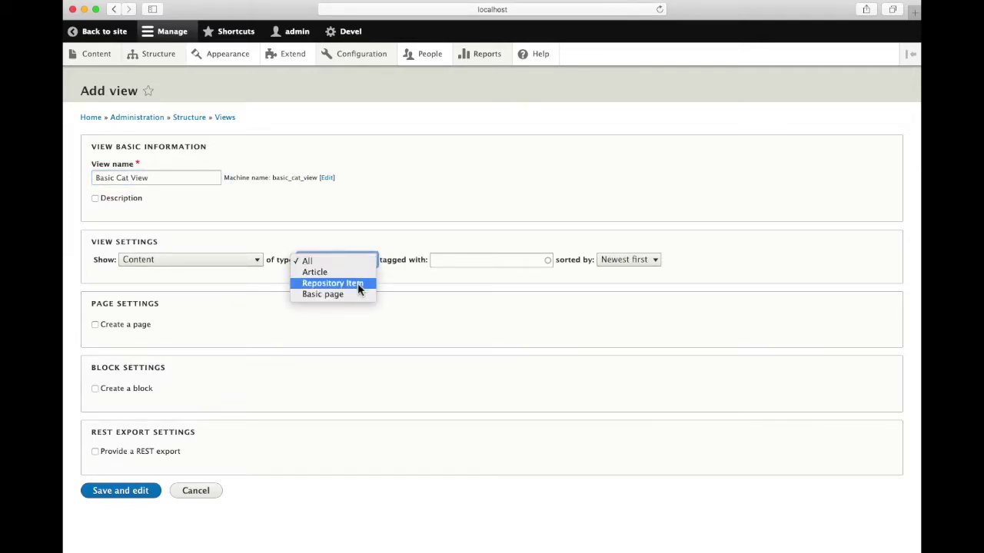
click(358, 284)
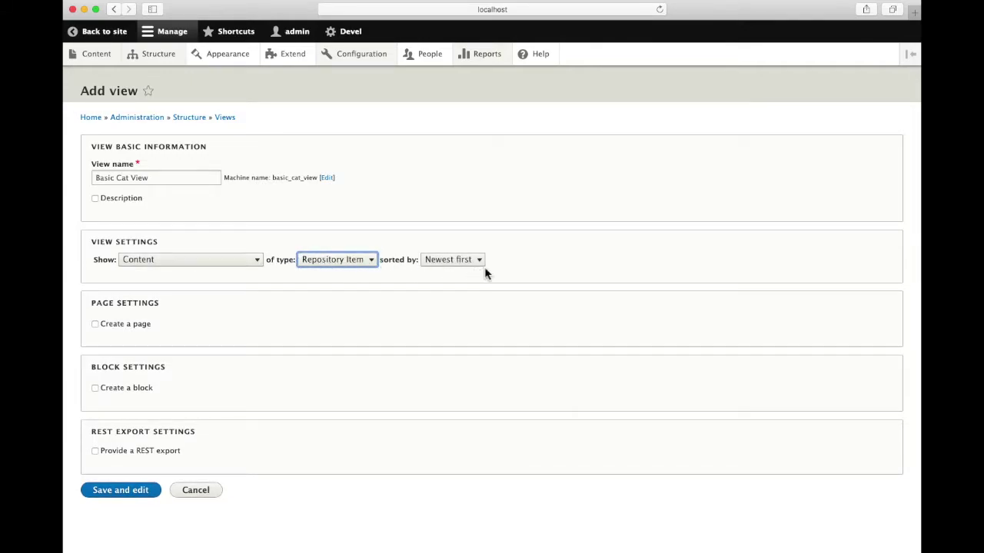
click(95, 324)
Step: Add a block display and a Main navigation menu link for the view's page
scroll(362, 324, down, 4)
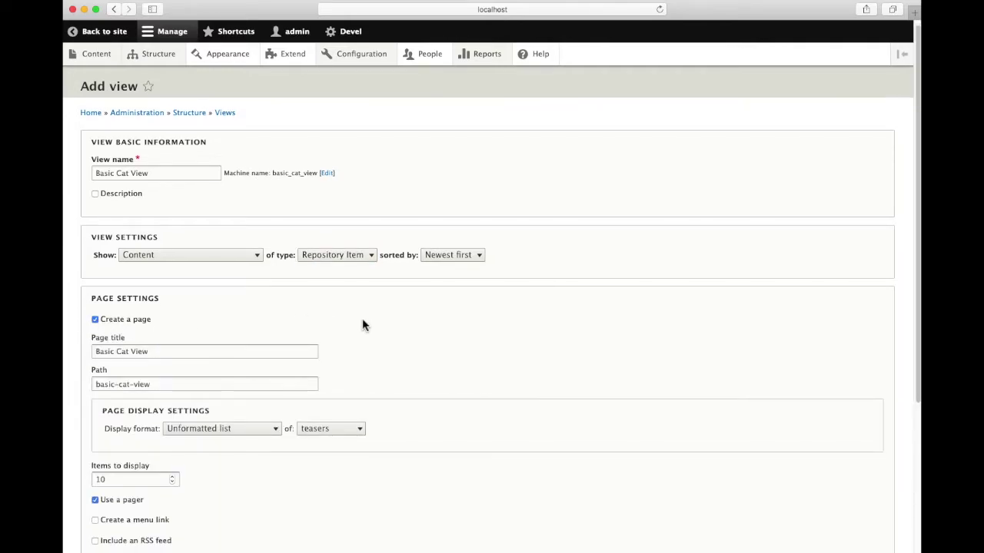
scroll(398, 292, down, 1)
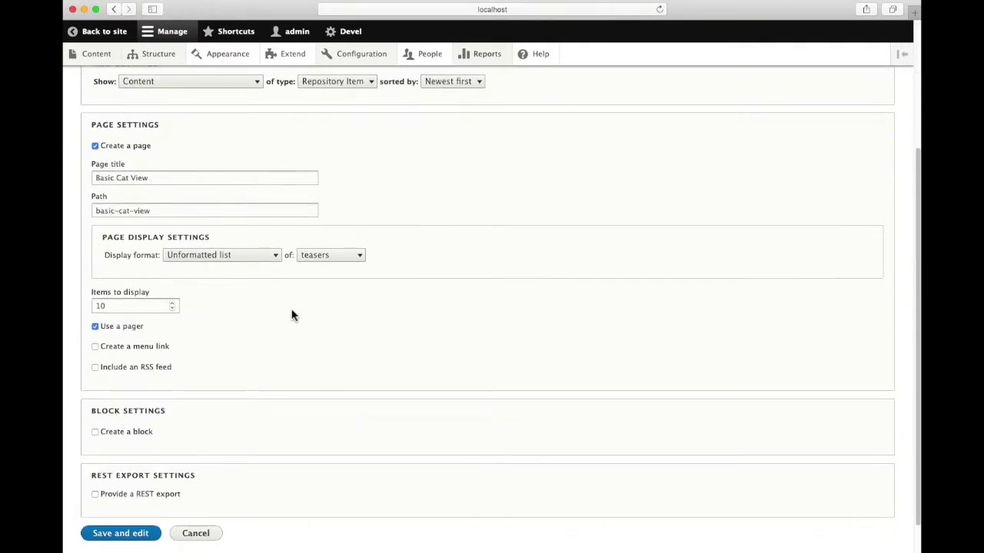
scroll(248, 298, down, 1)
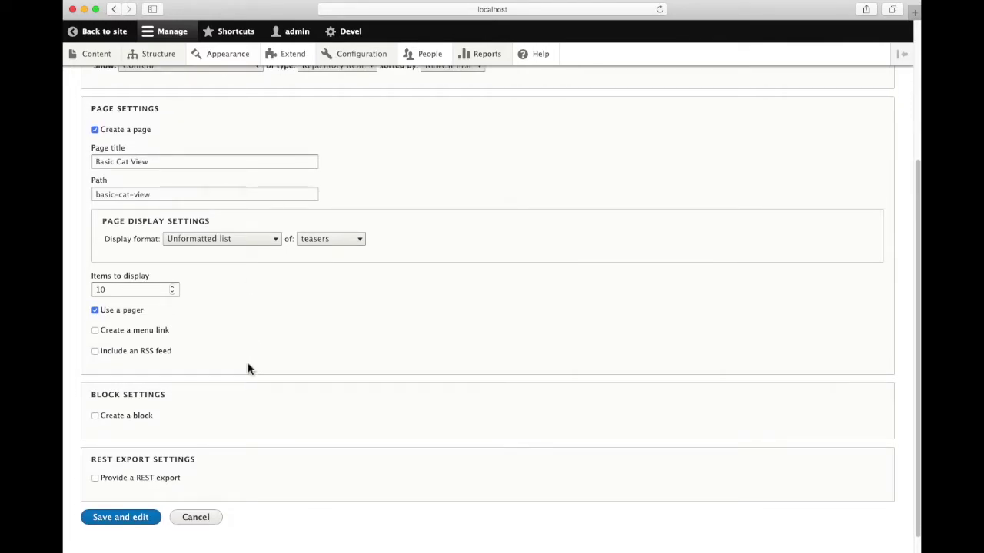
click(96, 417)
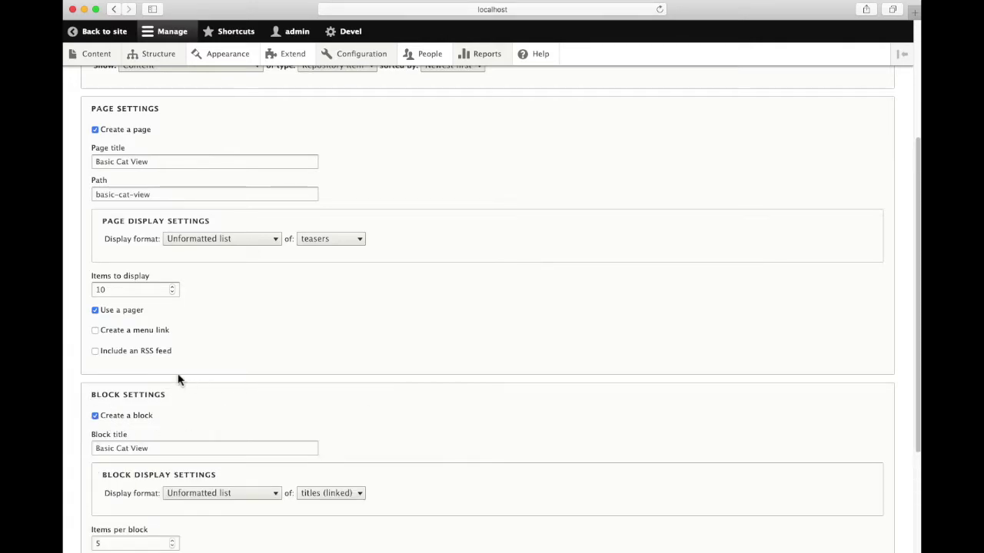
click(95, 331)
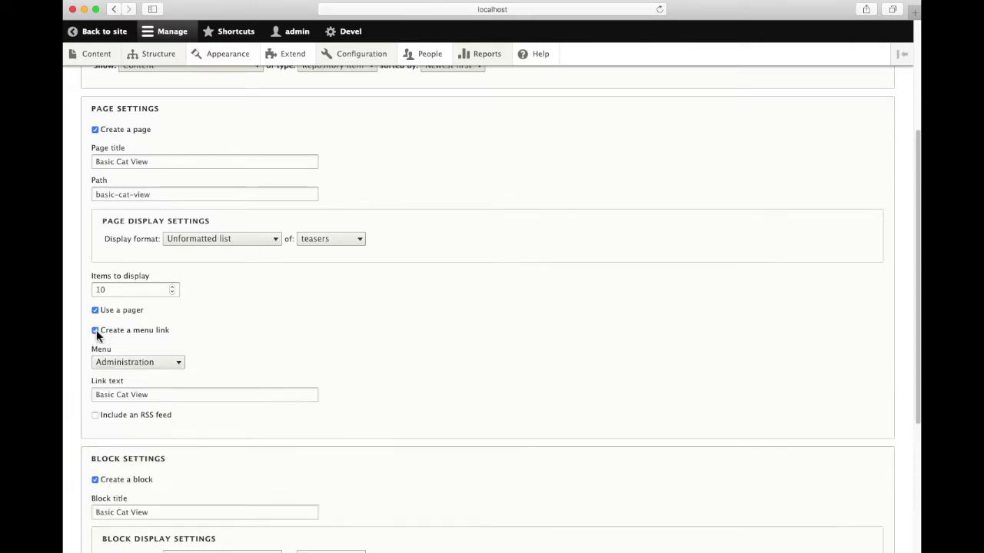
click(179, 366)
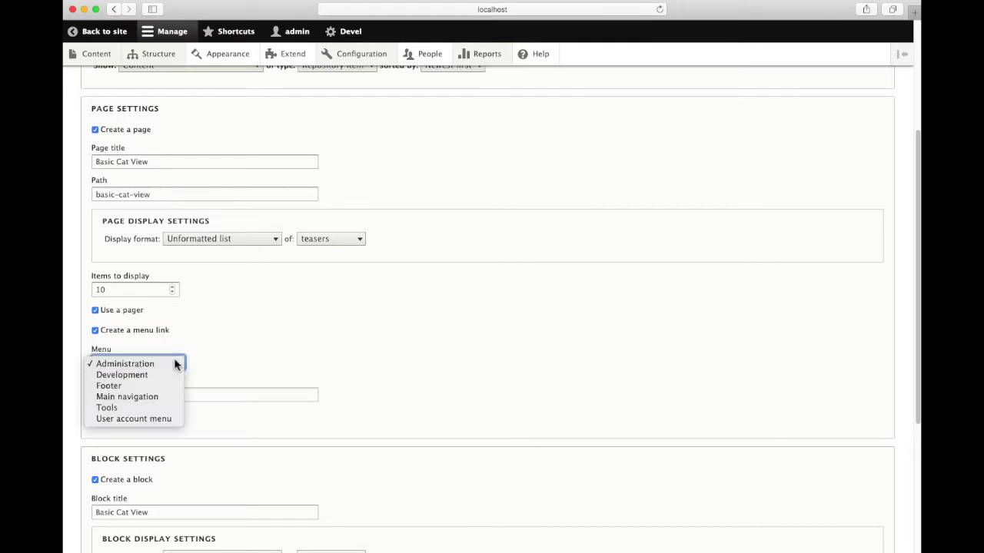
click(154, 397)
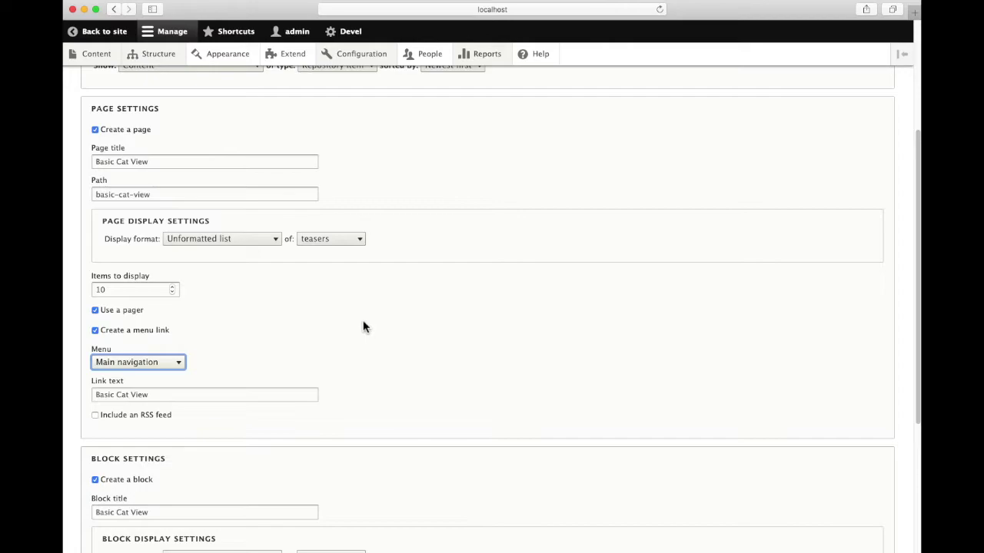
Step: Save the new view and continue to its edit page
scroll(364, 328, down, 5)
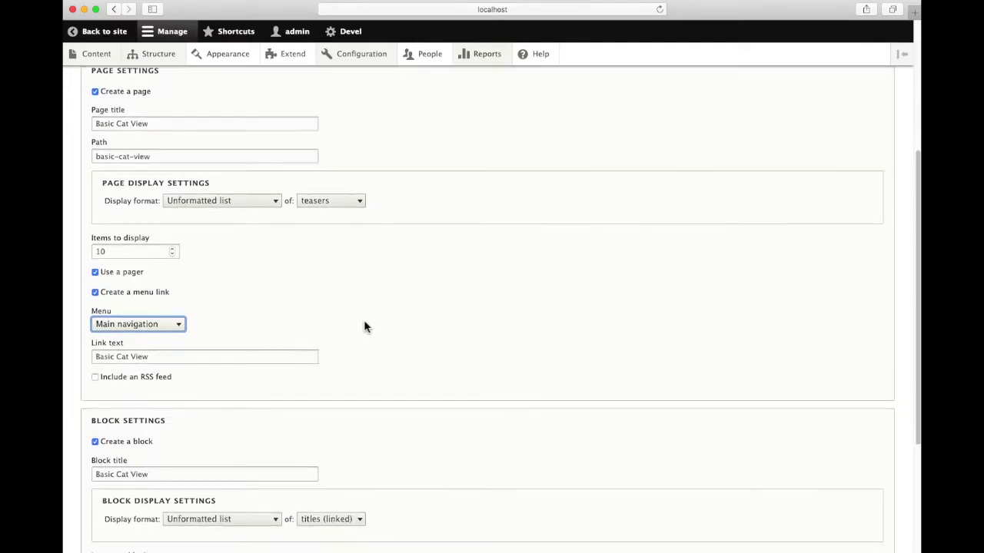
scroll(365, 327, down, 1)
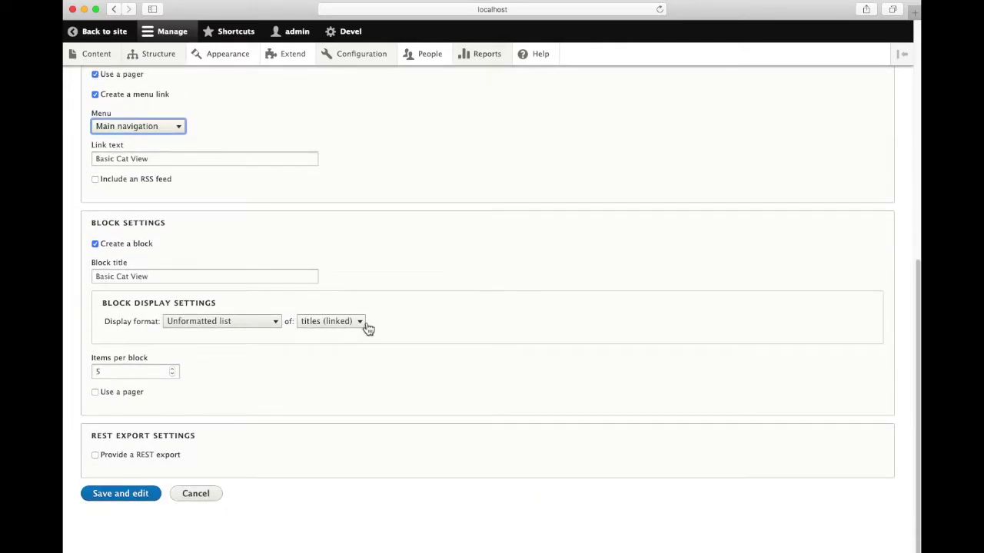
click(137, 496)
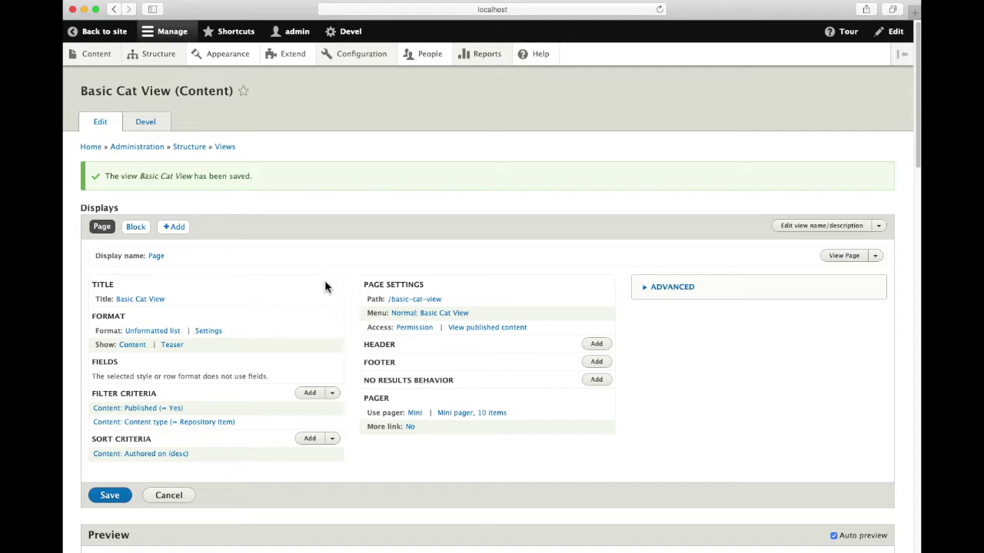
scroll(339, 280, down, 10)
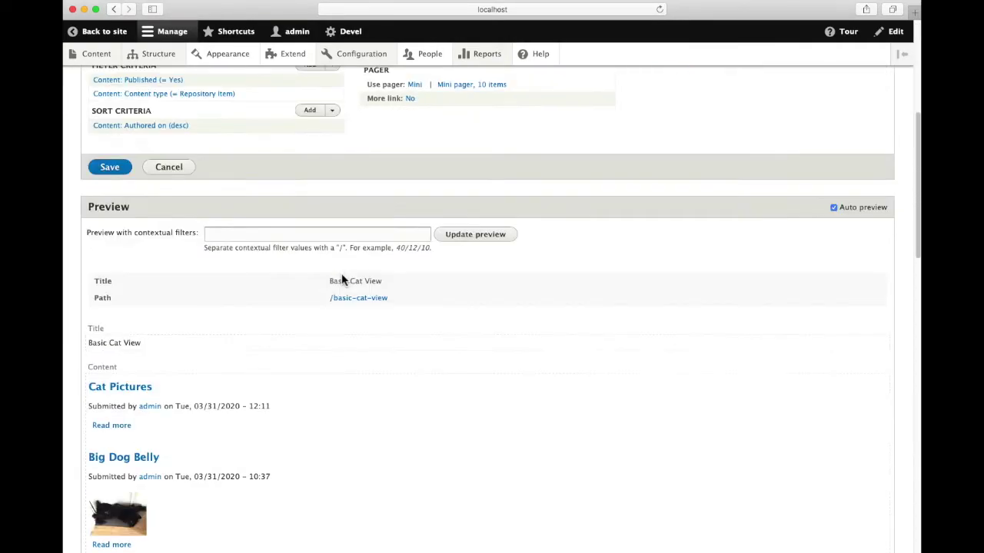
scroll(343, 280, down, 10)
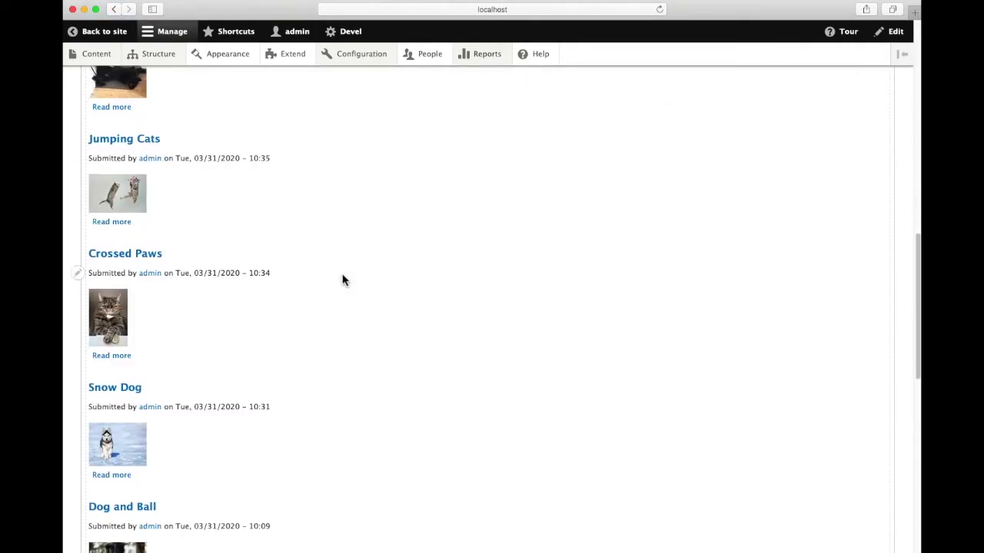
scroll(343, 281, down, 8)
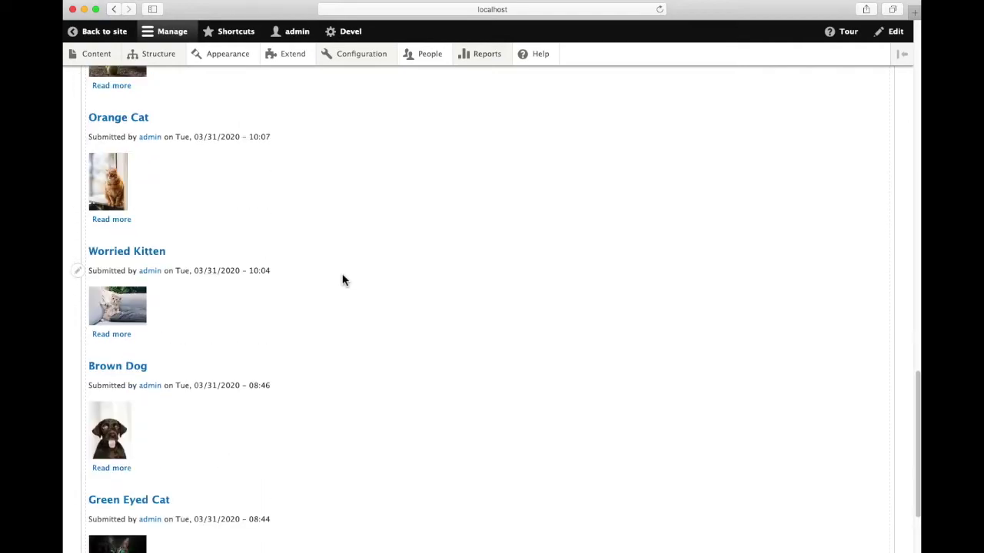
scroll(342, 281, up, 6)
scroll(343, 281, up, 16)
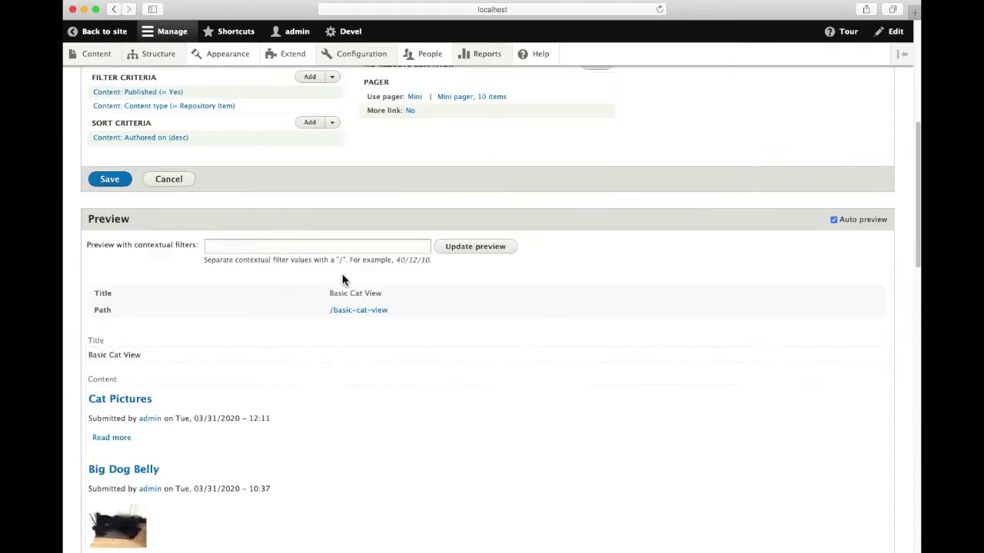
scroll(343, 281, up, 2)
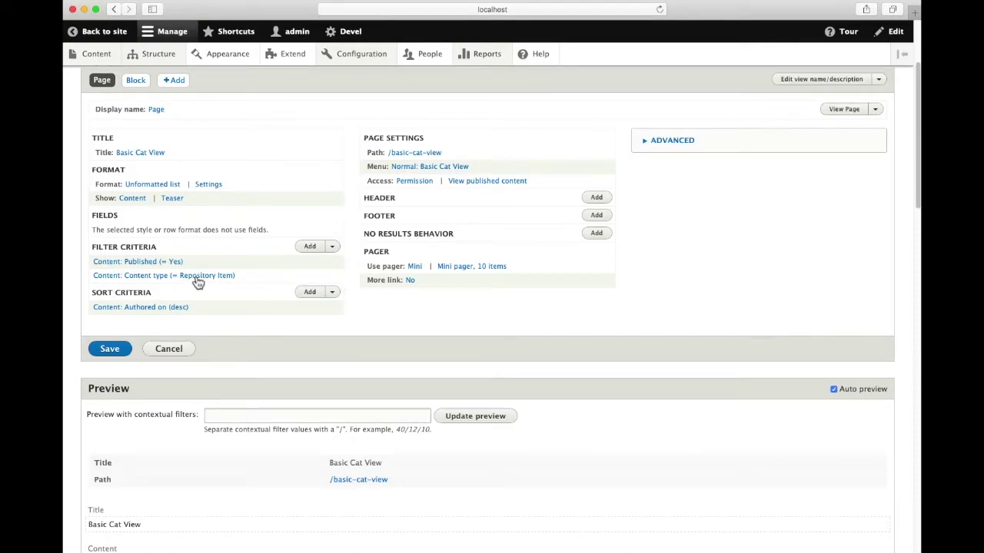
click(310, 246)
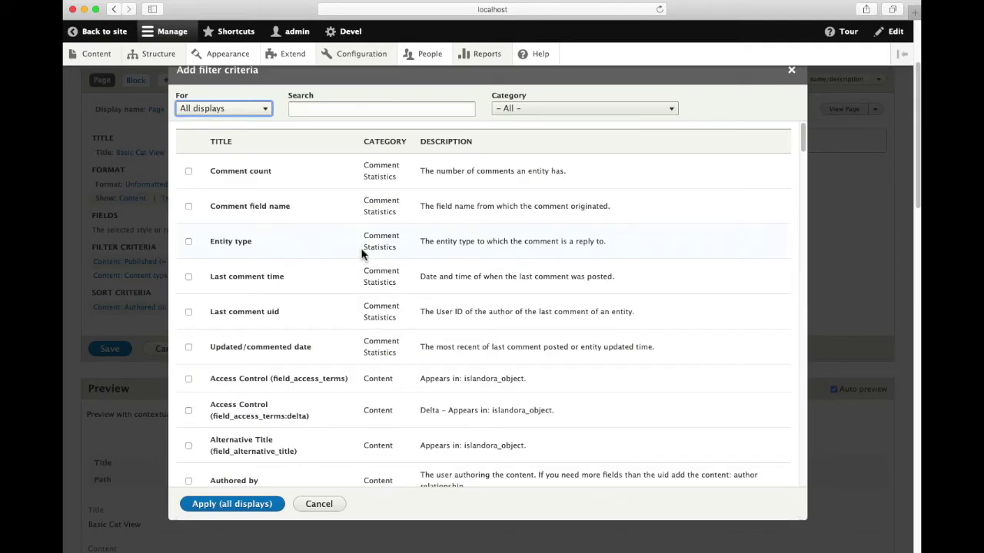
Step: Add Subject (field_subject) as a filter criterion for all displays
click(330, 110)
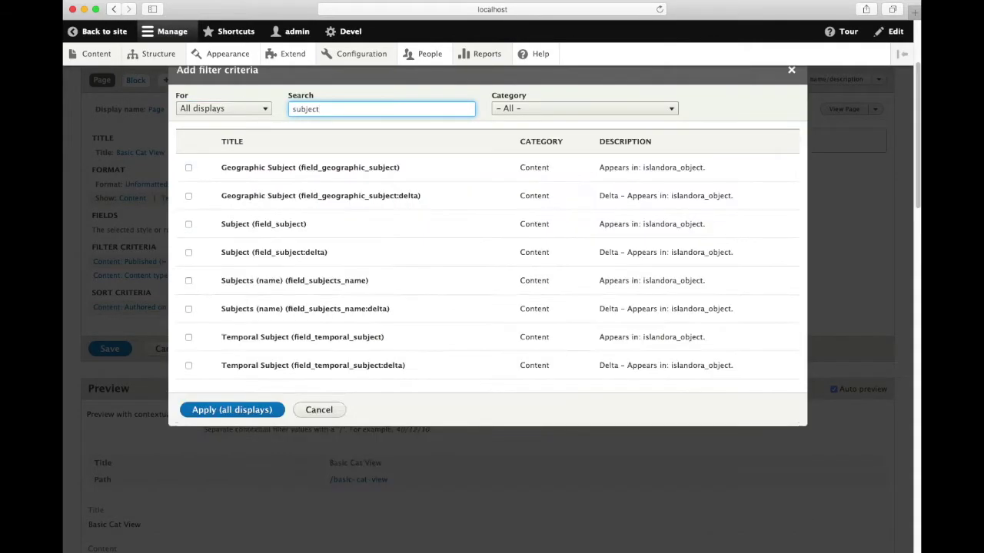
click(188, 224)
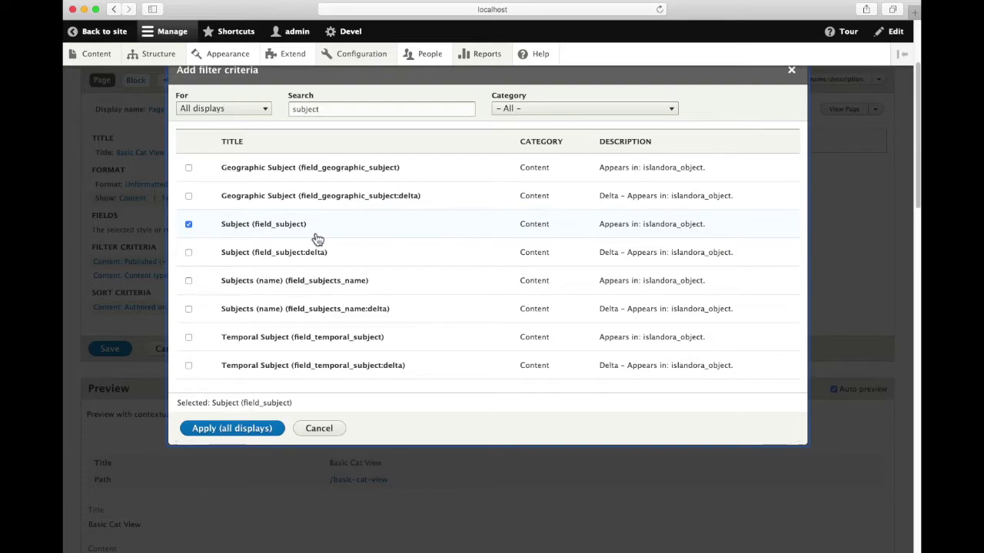
click(257, 430)
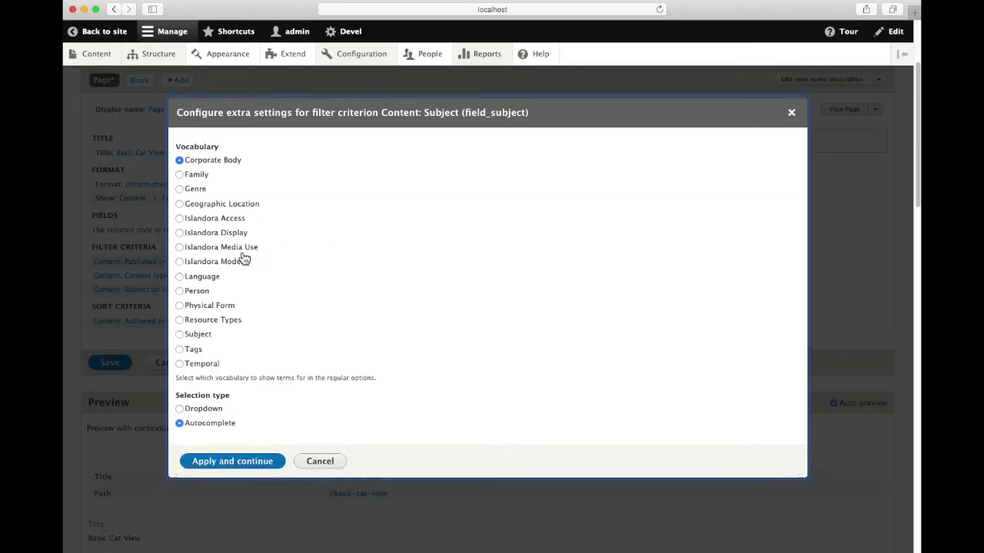
Step: Use the Subject vocabulary with Dropdown selection for the Subject filter
click(181, 335)
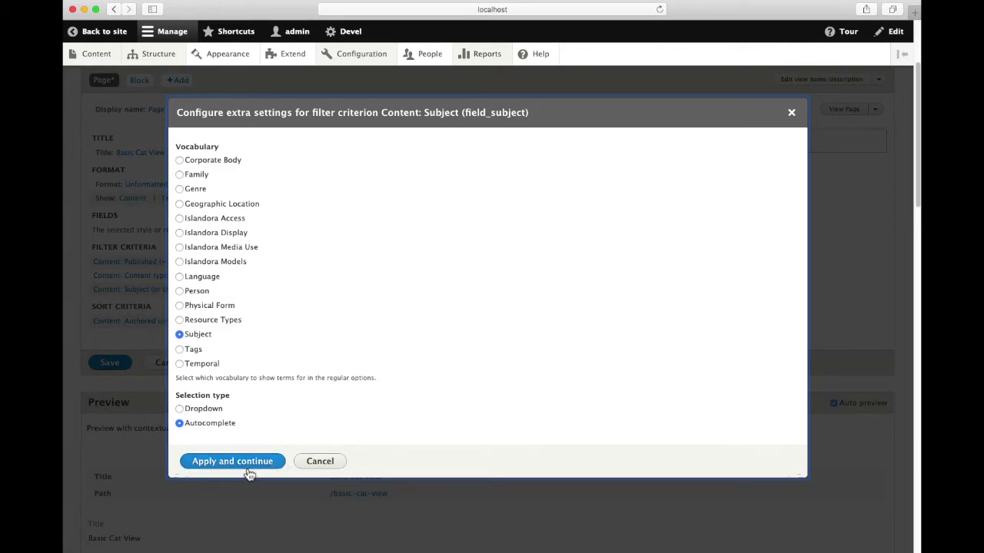
click(180, 410)
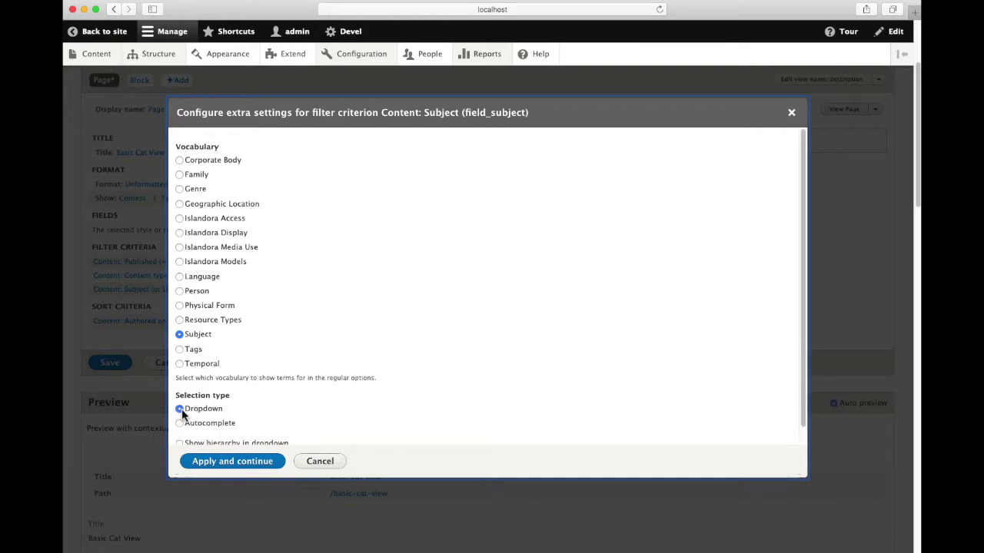
click(237, 460)
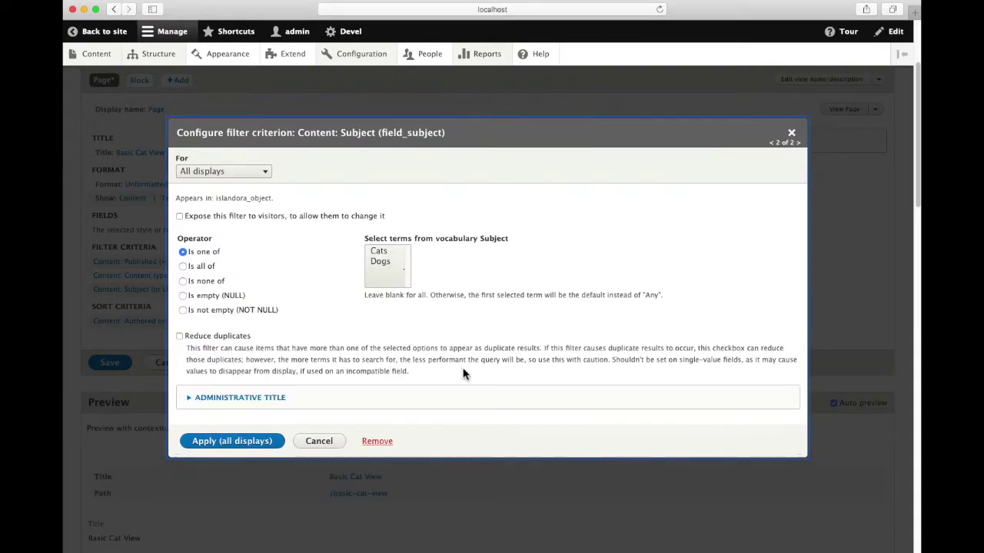
Step: Filter the view on the Subject term Cats for all displays
click(379, 253)
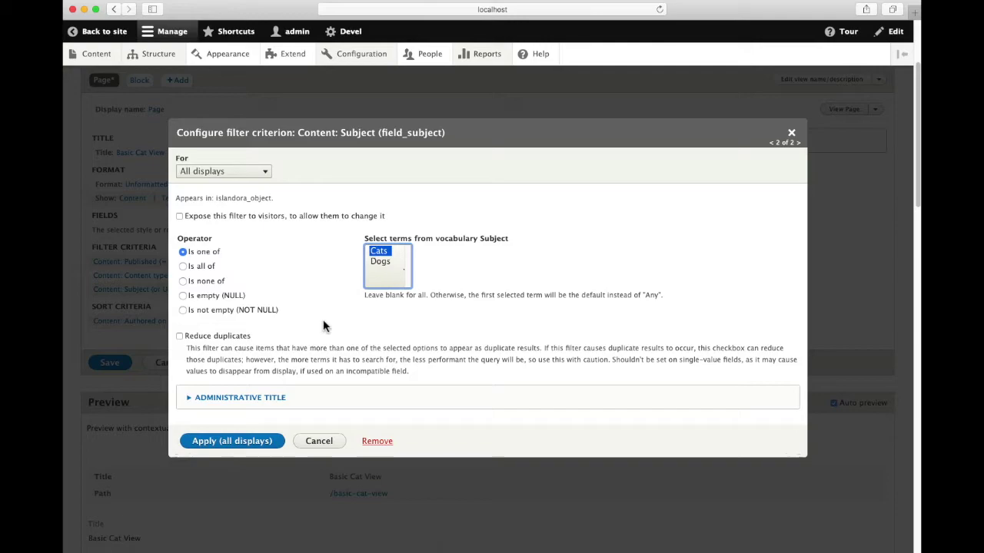
scroll(323, 326, down, 1)
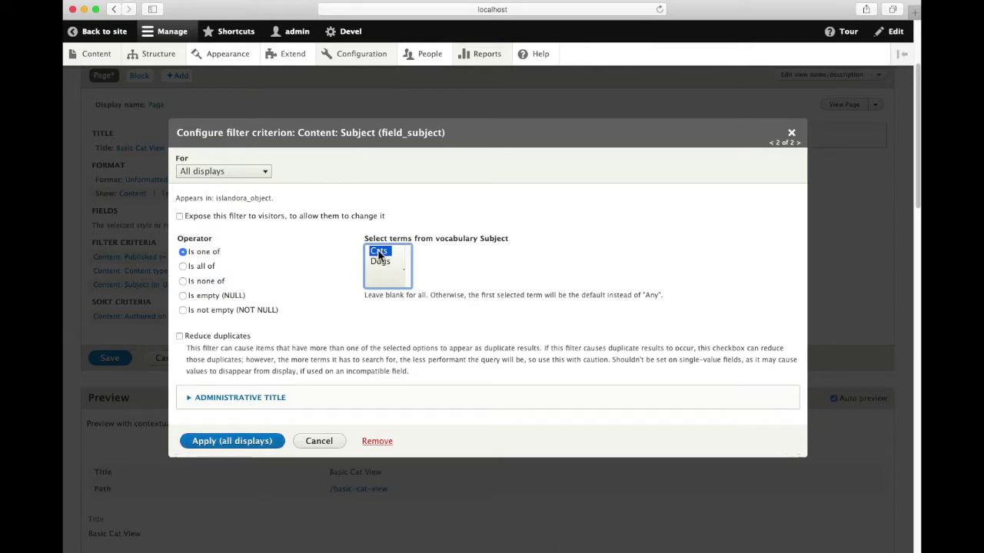
click(232, 444)
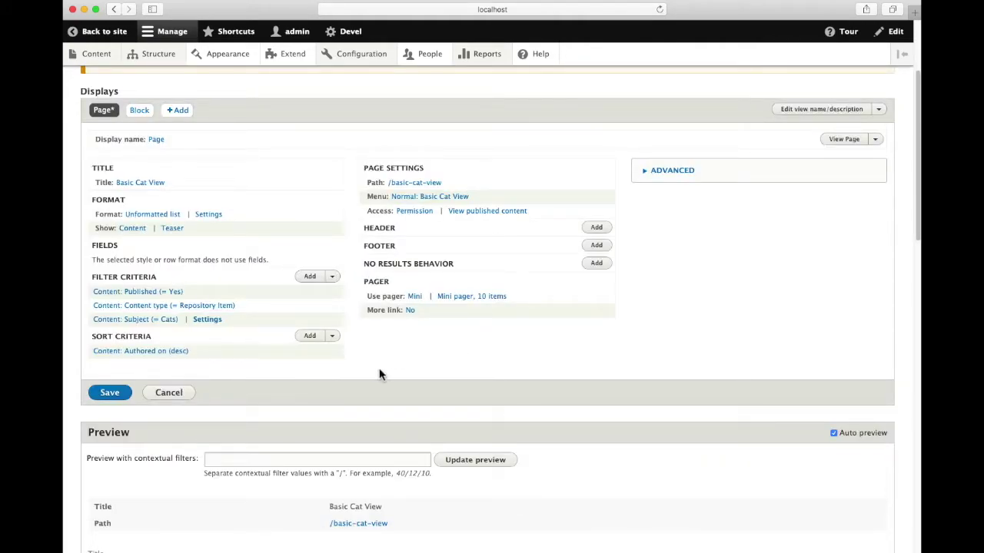
scroll(376, 372, down, 5)
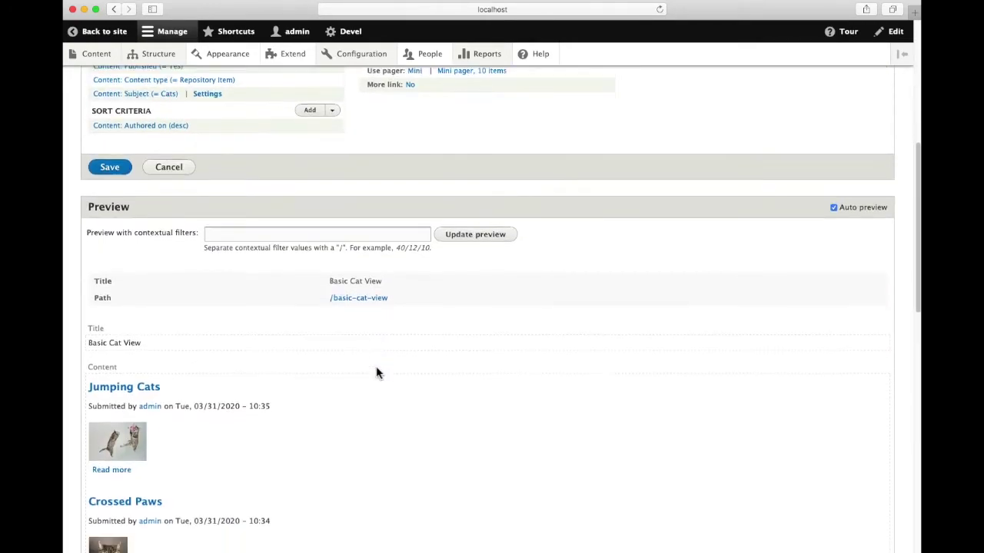
scroll(377, 373, down, 10)
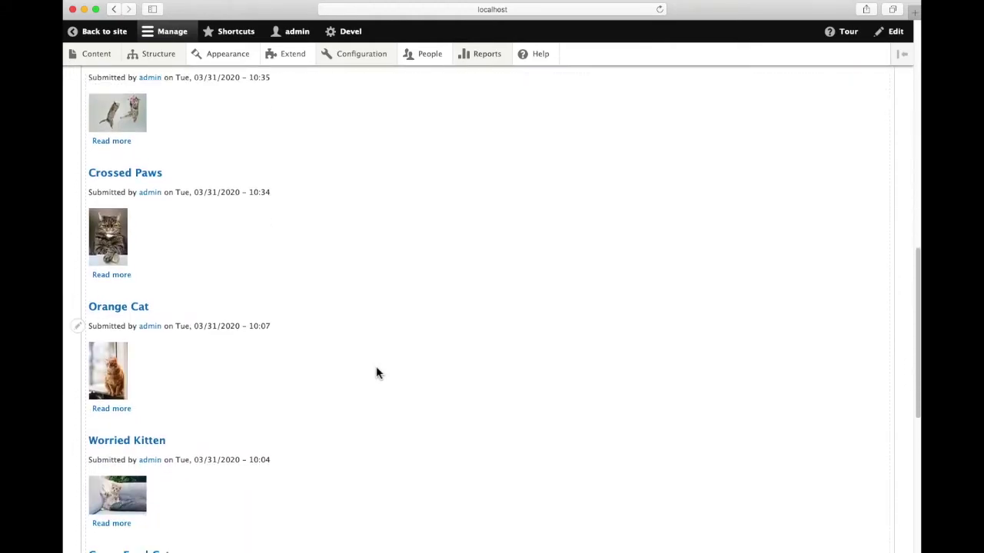
scroll(376, 372, down, 4)
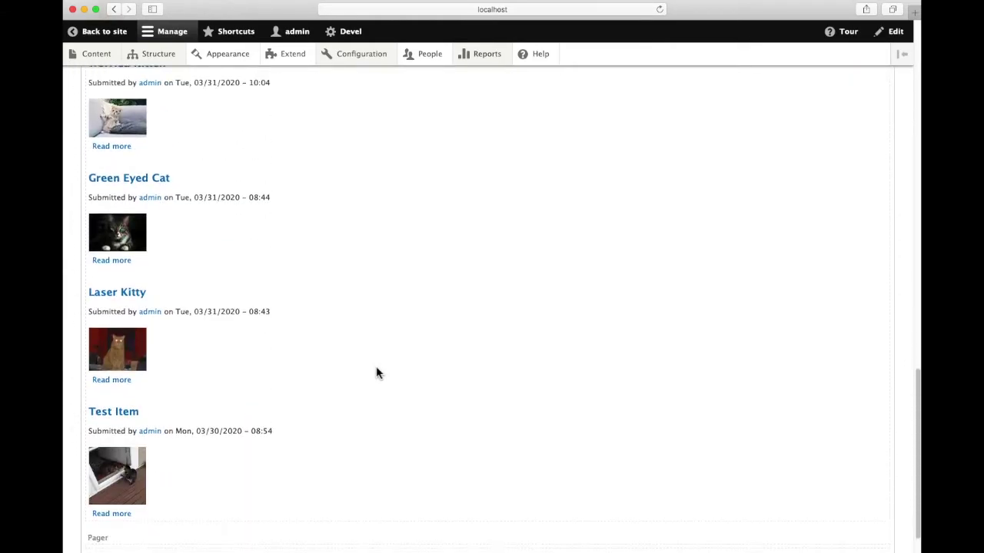
scroll(376, 373, up, 20)
scroll(376, 367, up, 4)
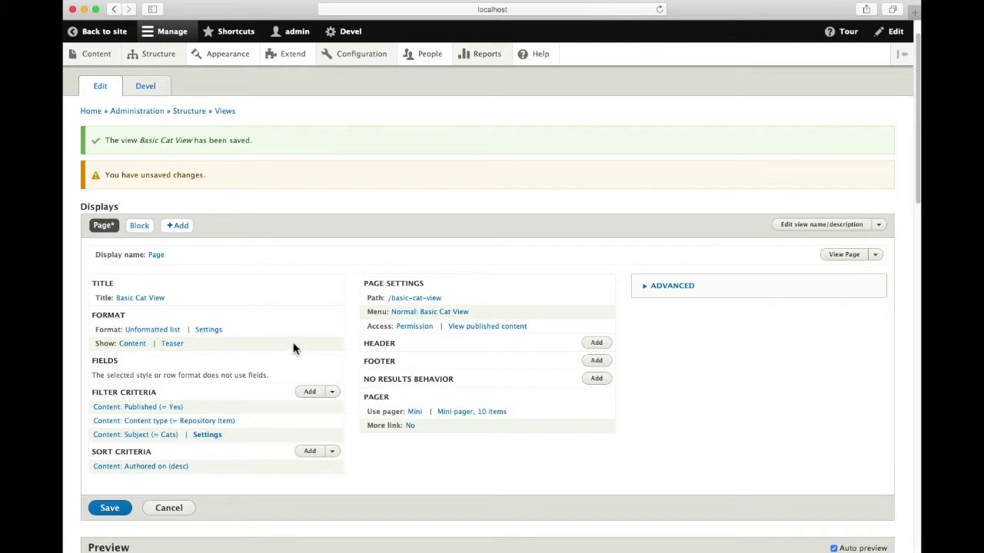
scroll(294, 345, down, 2)
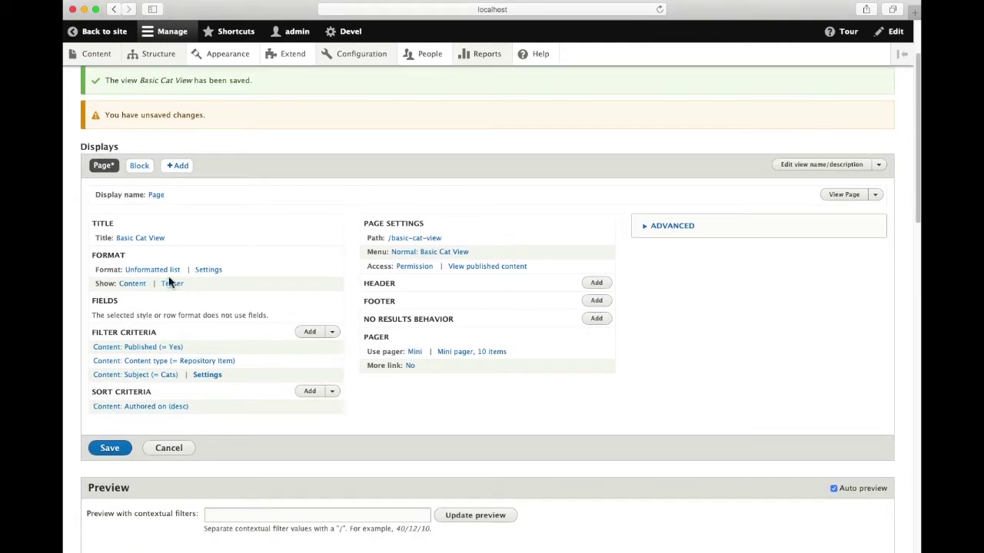
Step: Change the view format from Unformatted list to Grid with 4 columns
click(165, 276)
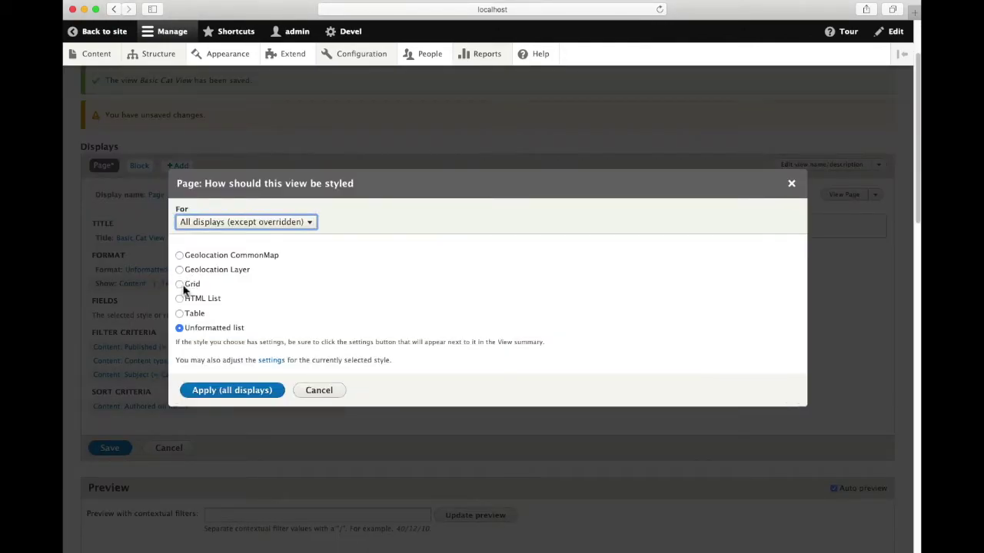
click(180, 285)
click(247, 390)
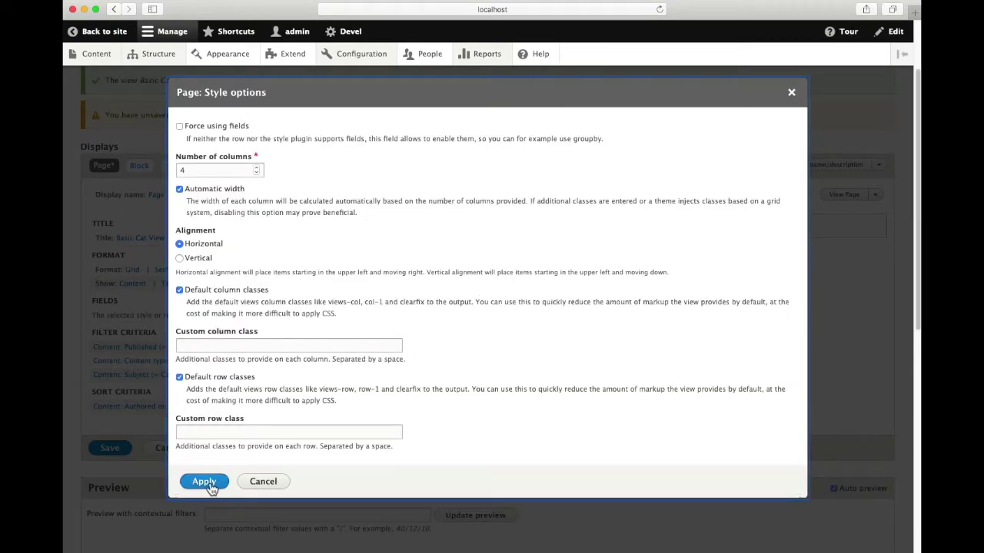
click(204, 482)
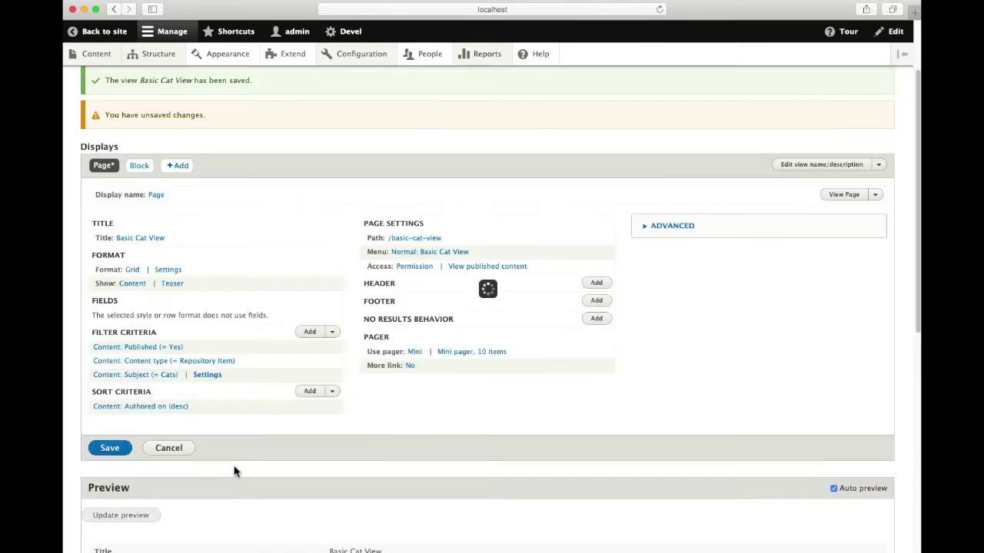
Step: Save the Basic Cat View changes
scroll(376, 385, down, 5)
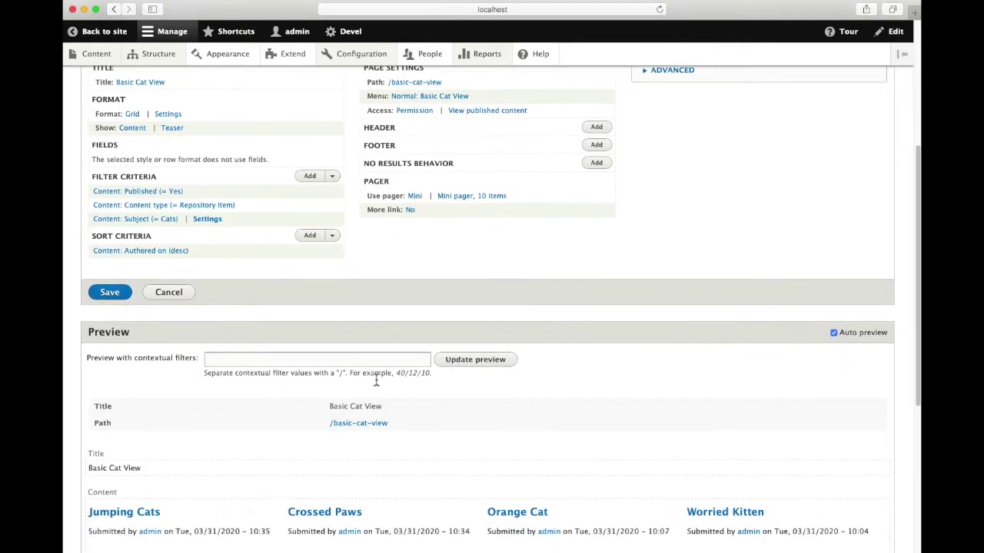
scroll(376, 384, down, 3)
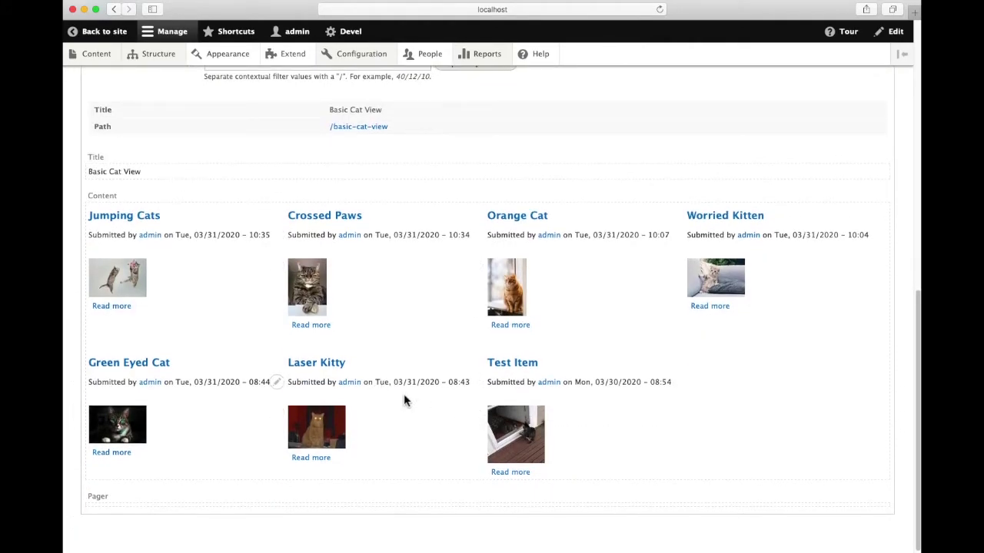
scroll(404, 393, up, 4)
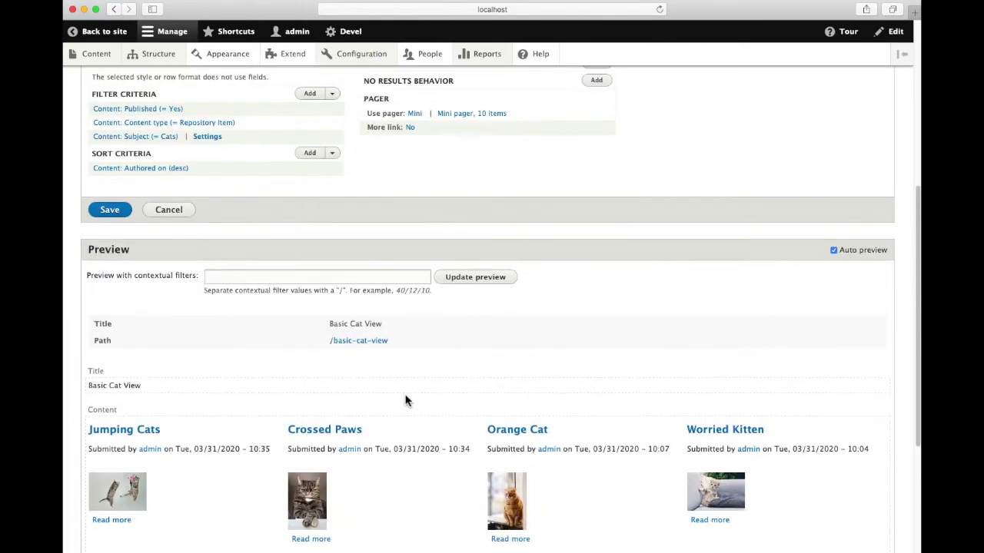
scroll(406, 400, up, 4)
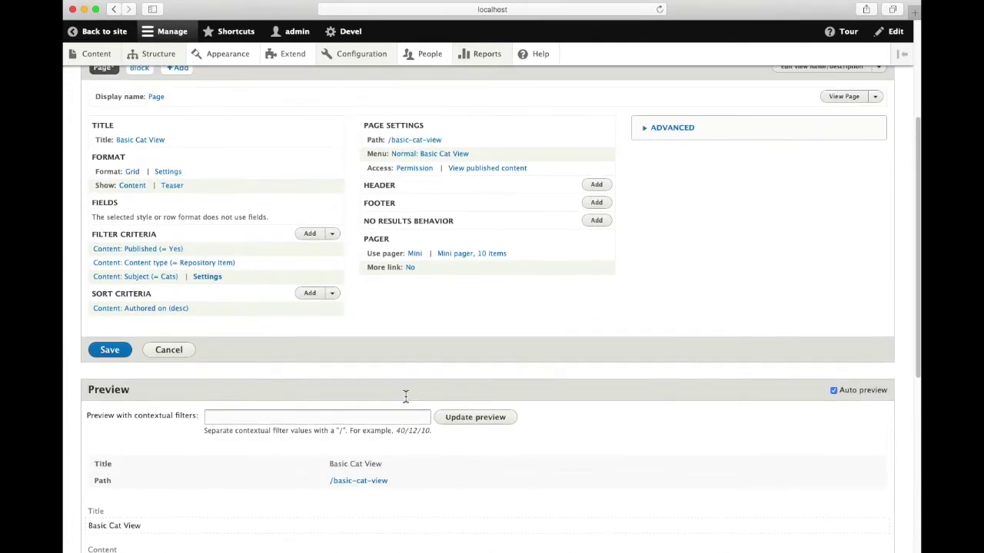
scroll(406, 401, up, 1)
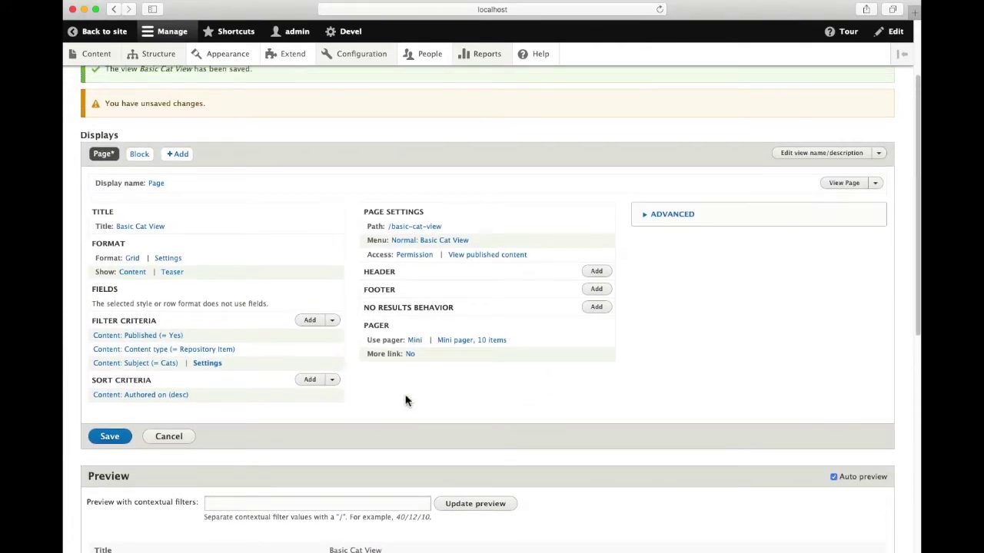
click(123, 437)
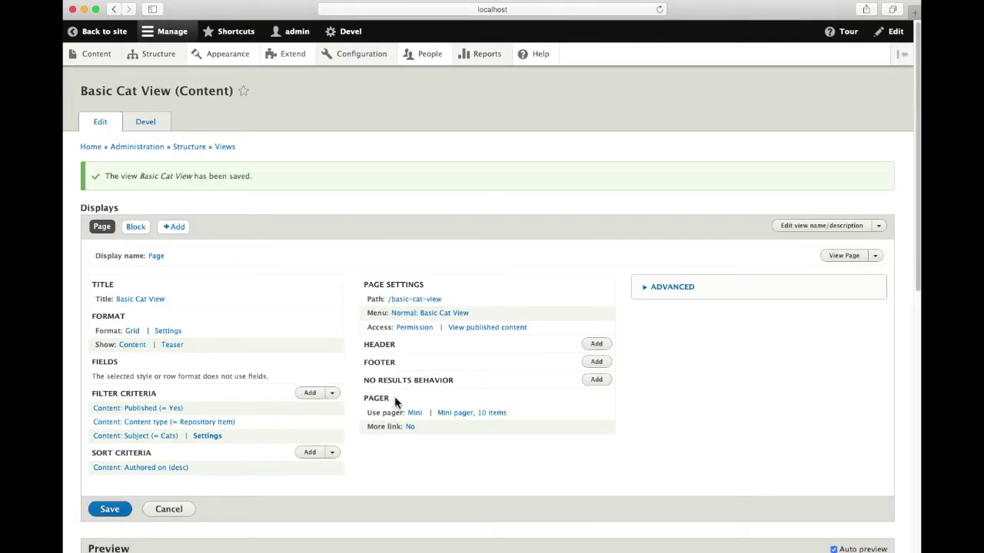
Step: Check the Basic Cat View grid page via the home page menu, then go to Block layout
click(91, 149)
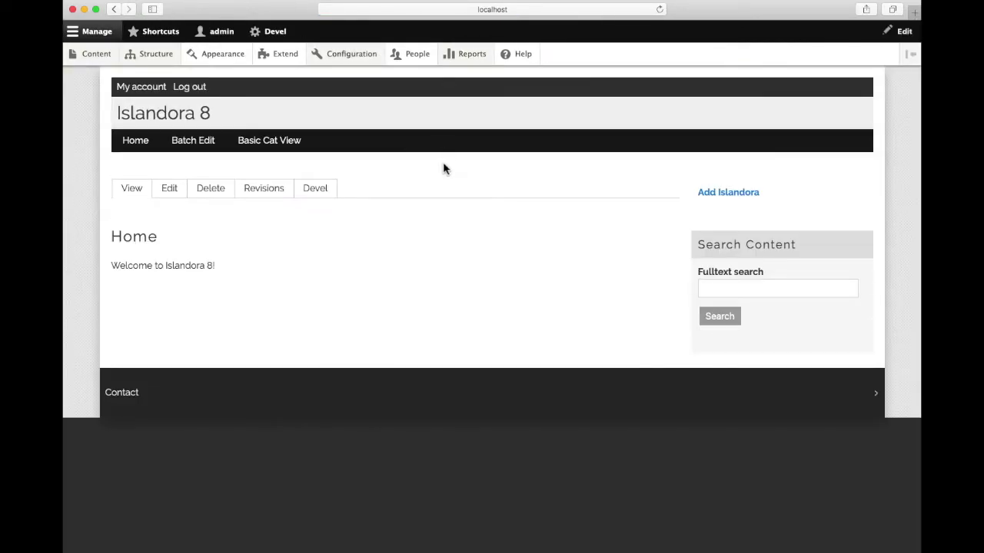
click(255, 142)
scroll(407, 228, down, 2)
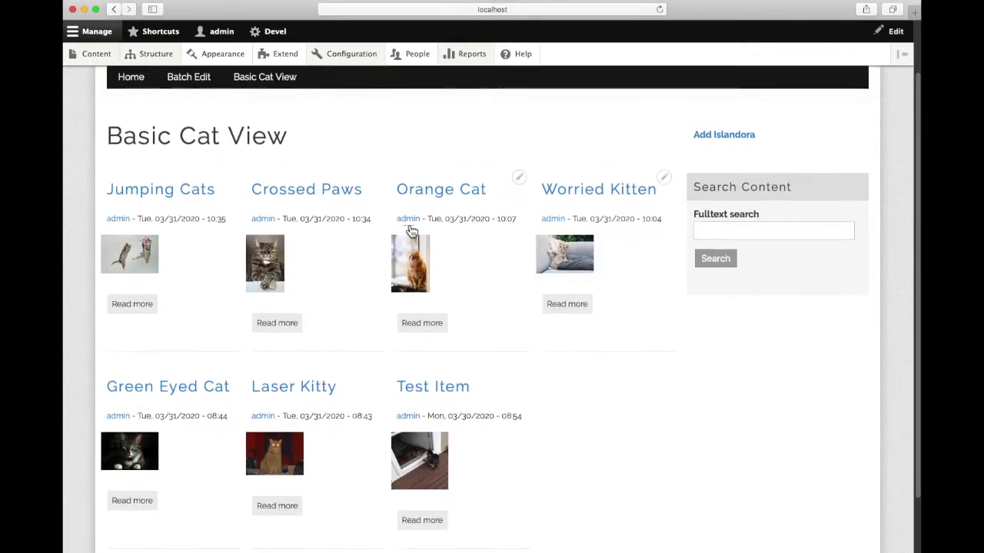
scroll(413, 232, down, 2)
scroll(415, 233, up, 3)
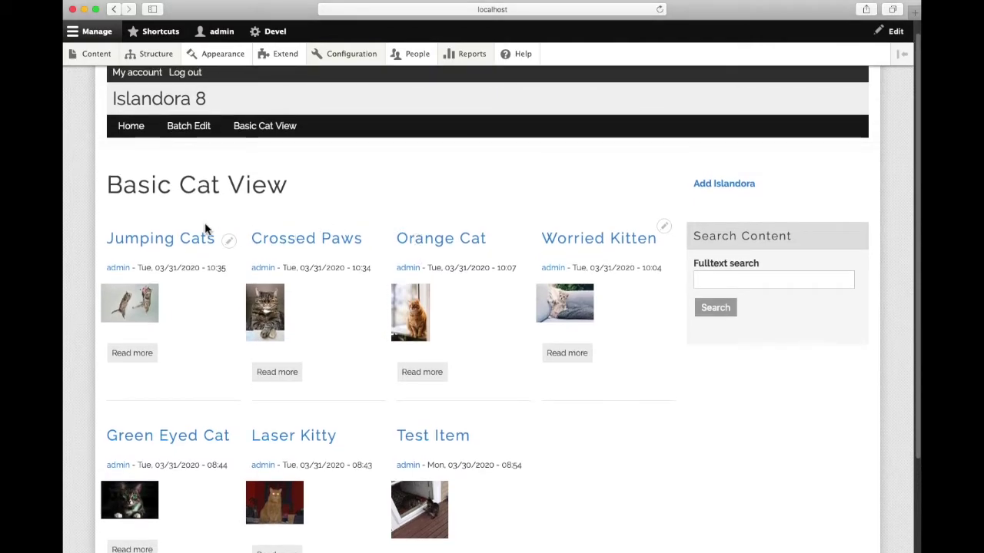
scroll(206, 229, up, 1)
mouse_move(158, 63)
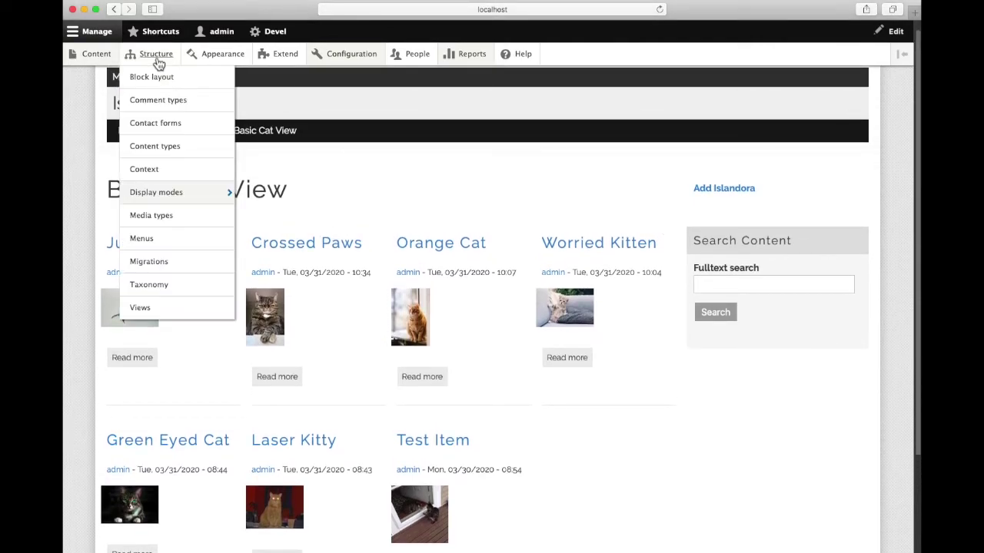
click(150, 77)
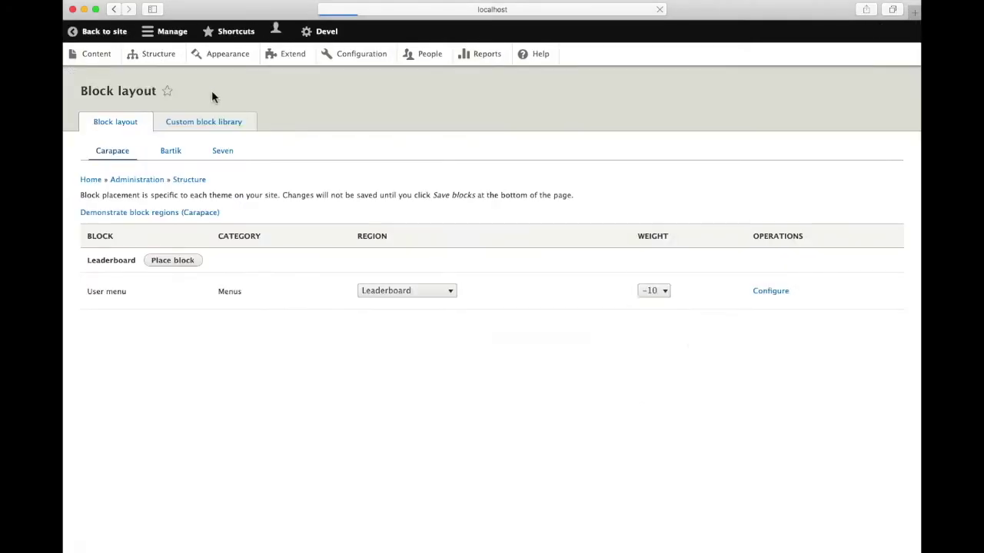
Step: Place the Basic Cat View block in Main content and save the block layout
scroll(245, 386, down, 3)
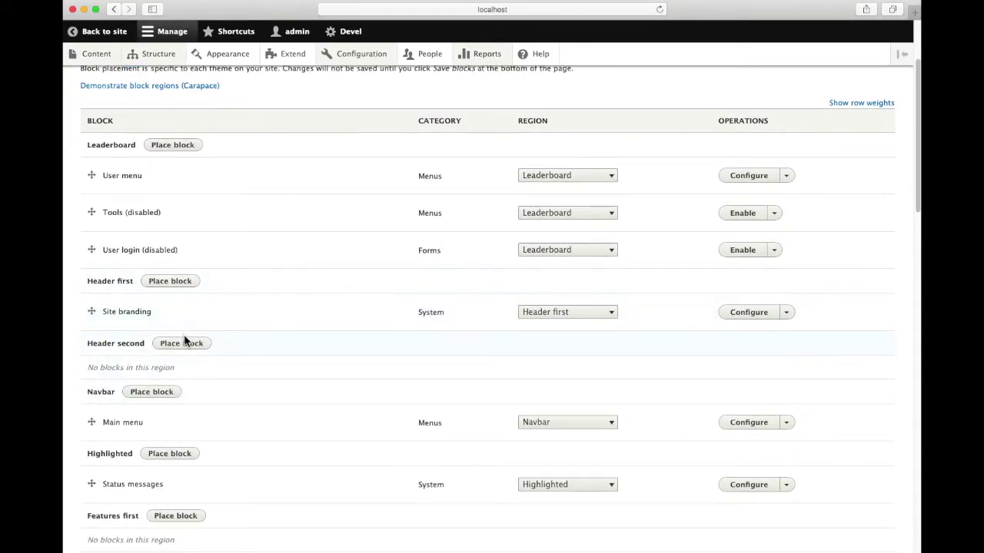
scroll(200, 398, down, 3)
scroll(230, 392, down, 5)
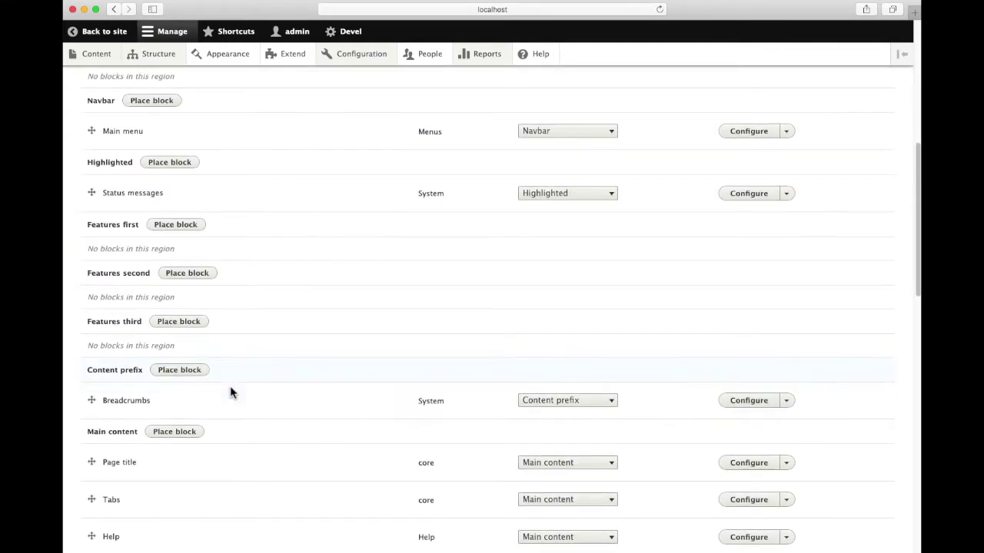
scroll(230, 392, down, 3)
click(177, 324)
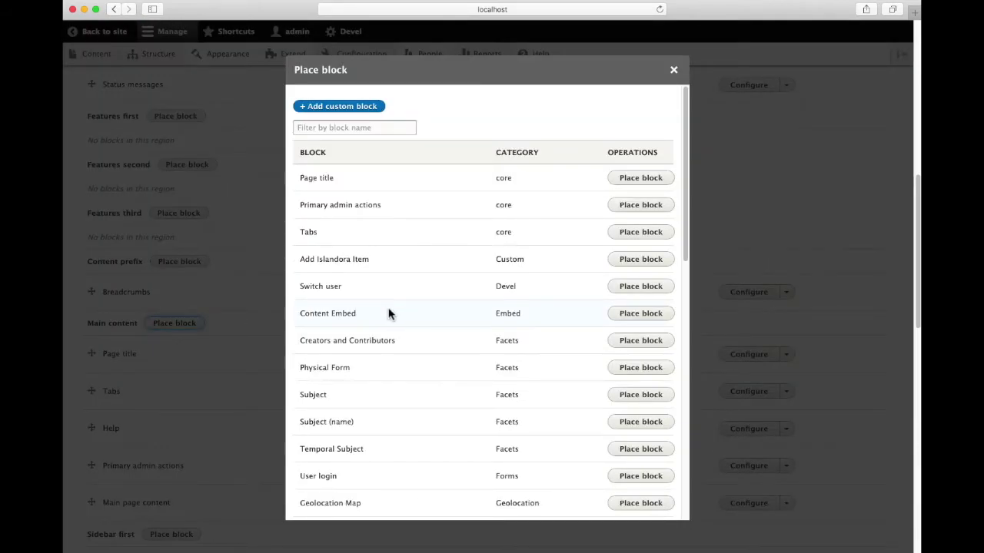
scroll(389, 313, down, 2)
scroll(390, 311, down, 4)
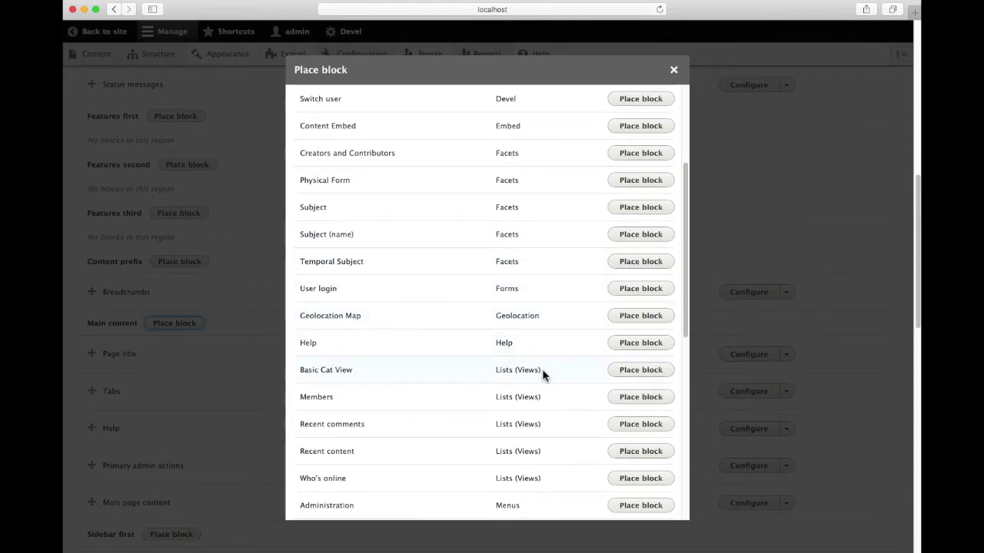
click(641, 369)
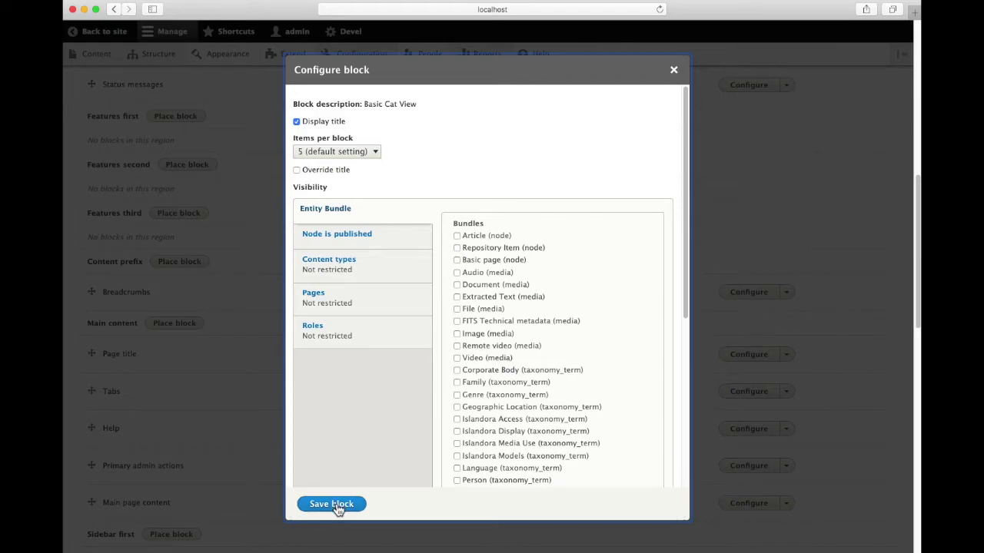
click(332, 507)
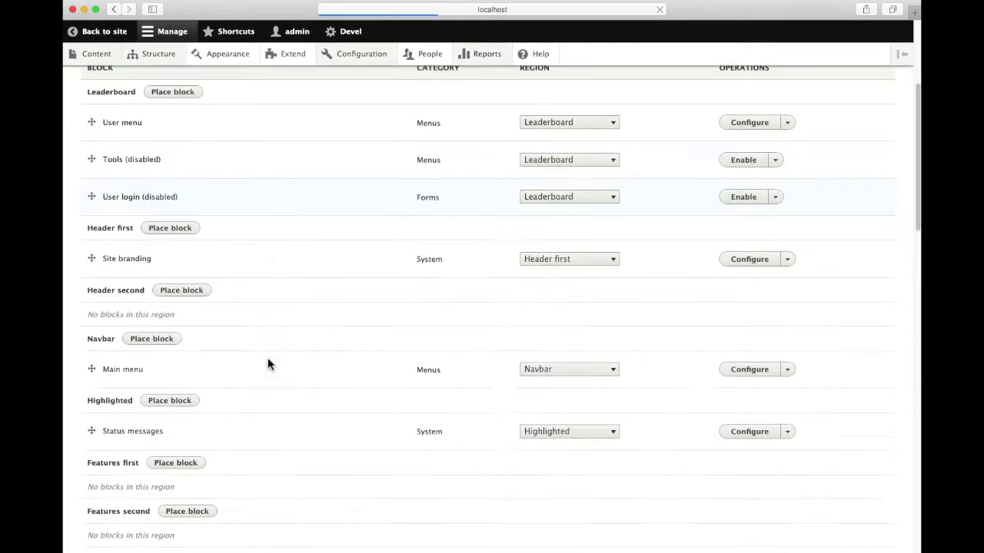
scroll(279, 367, down, 15)
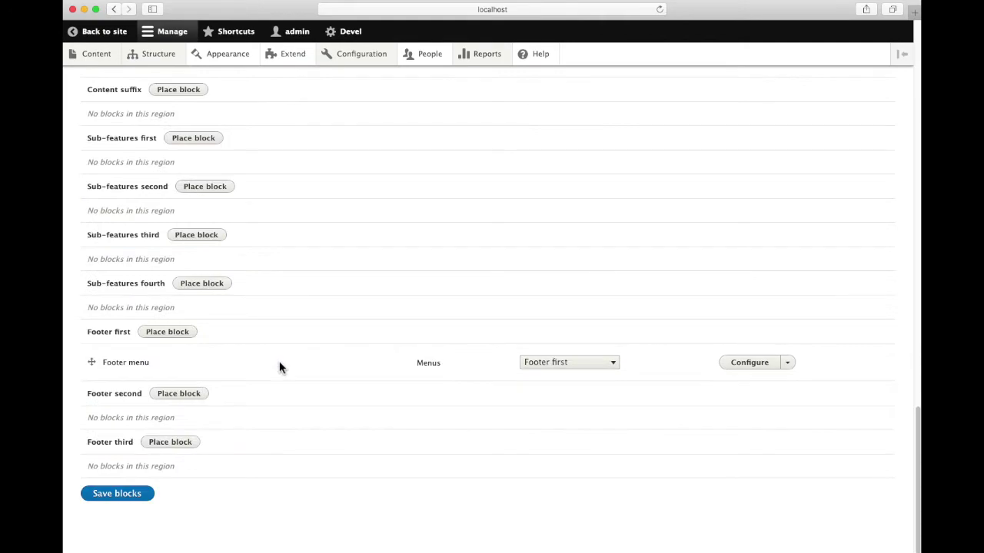
click(138, 495)
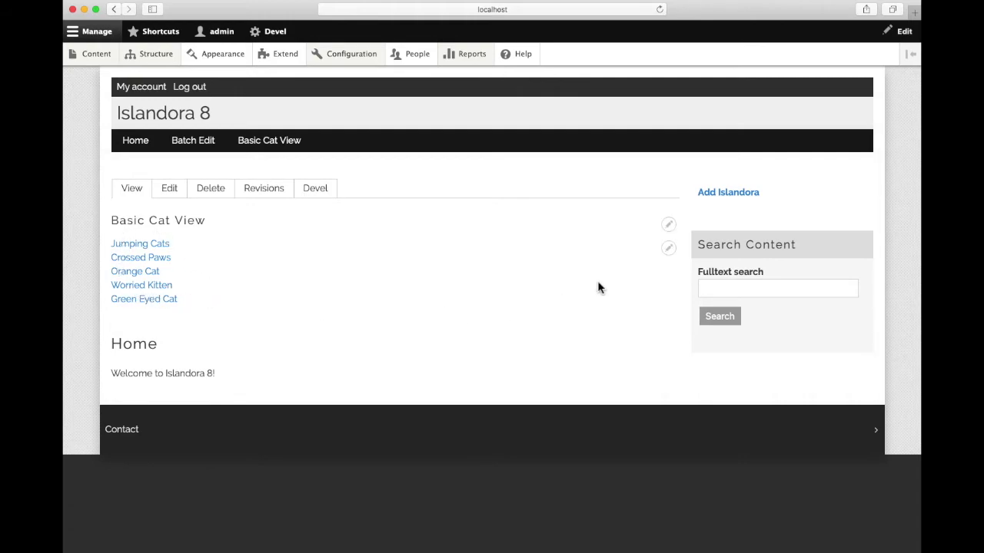
Step: Choose Edit view from the cat block's contextual menu on the home page
click(669, 230)
click(652, 258)
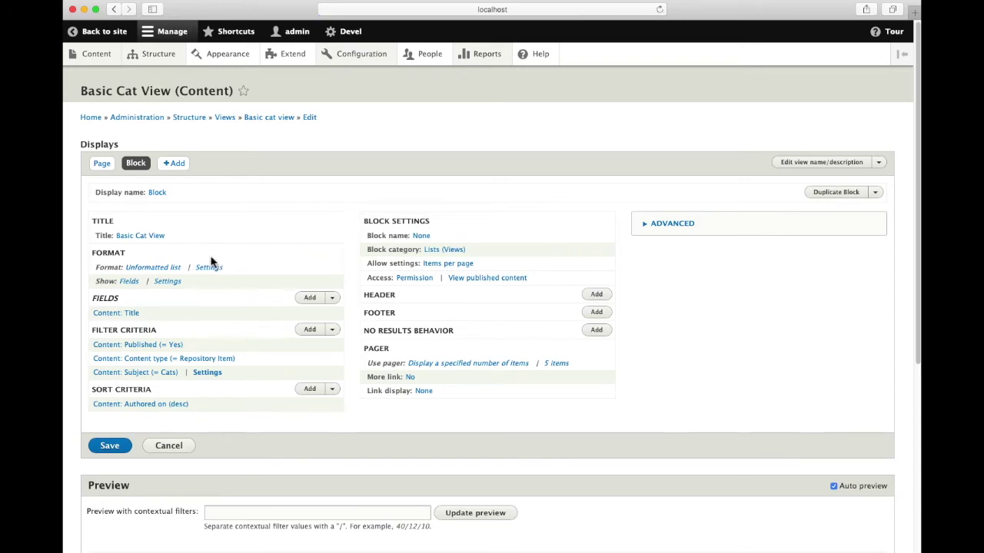
Step: Set the Basic Cat View block's format to a four-column Grid
click(165, 269)
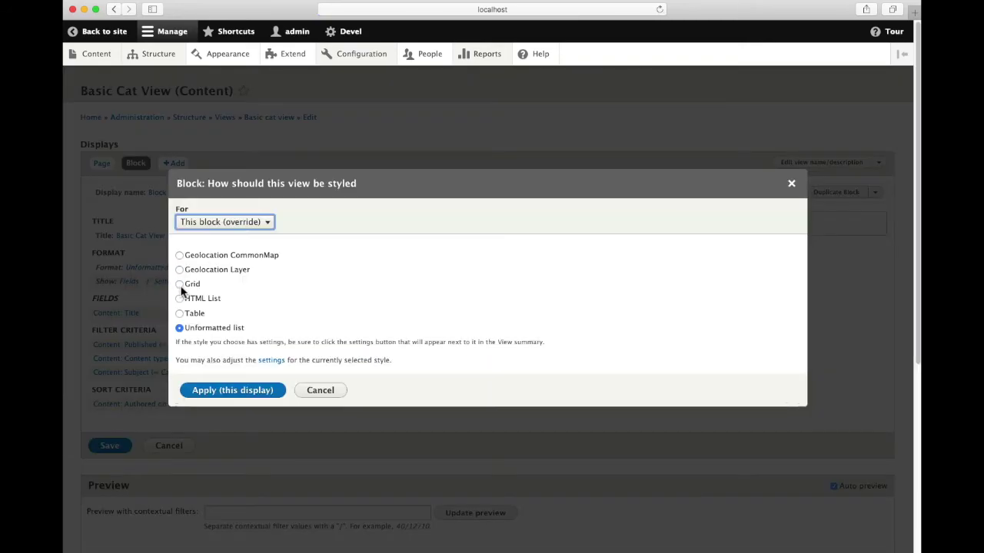
click(180, 284)
click(226, 393)
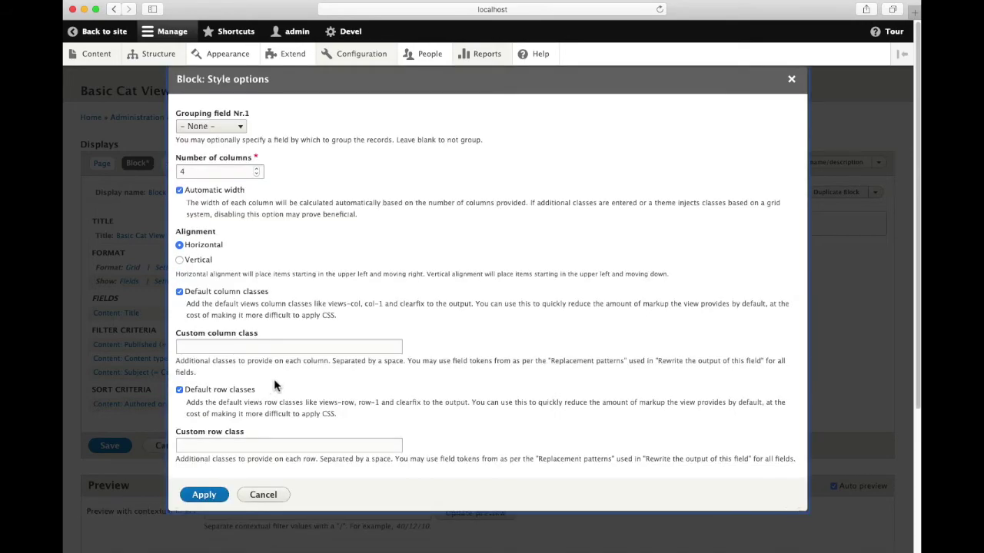
click(209, 500)
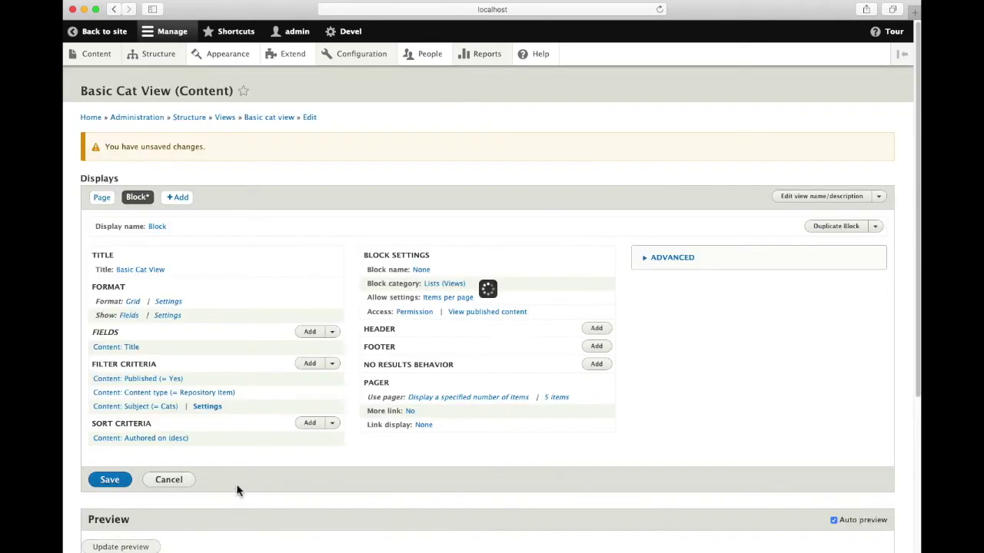
scroll(320, 420, down, 3)
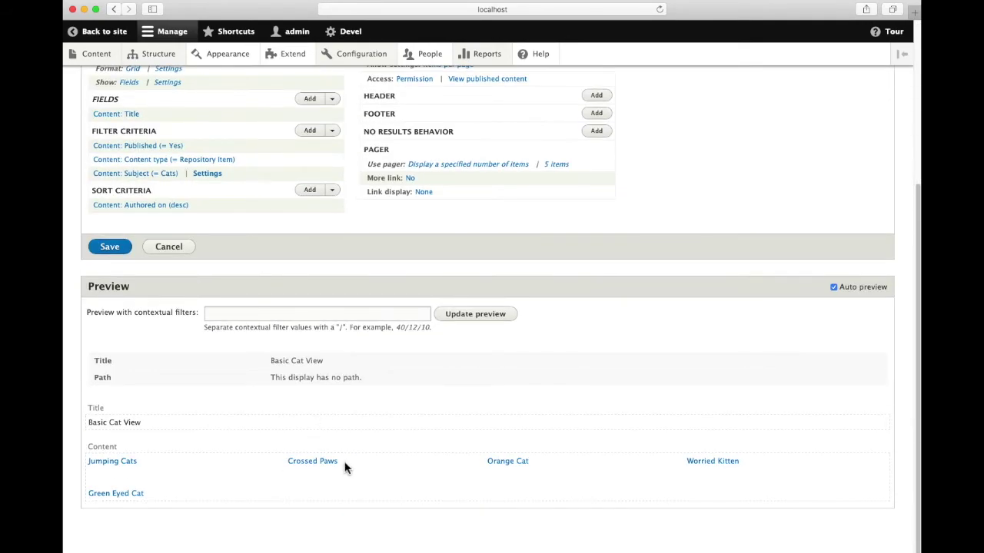
scroll(272, 384, up, 2)
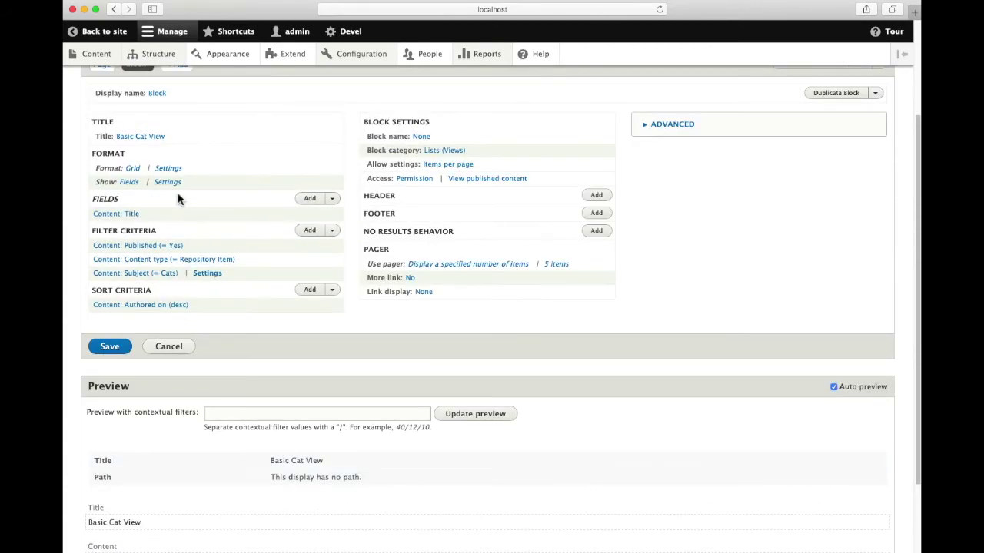
Step: Show each grid item as Content in Teaser view mode, then save the view
click(129, 182)
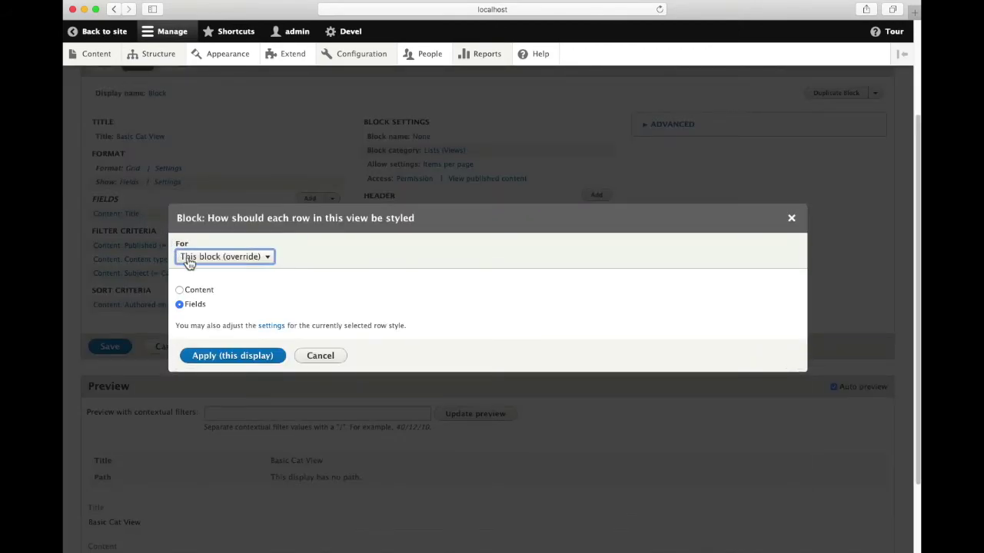
click(180, 290)
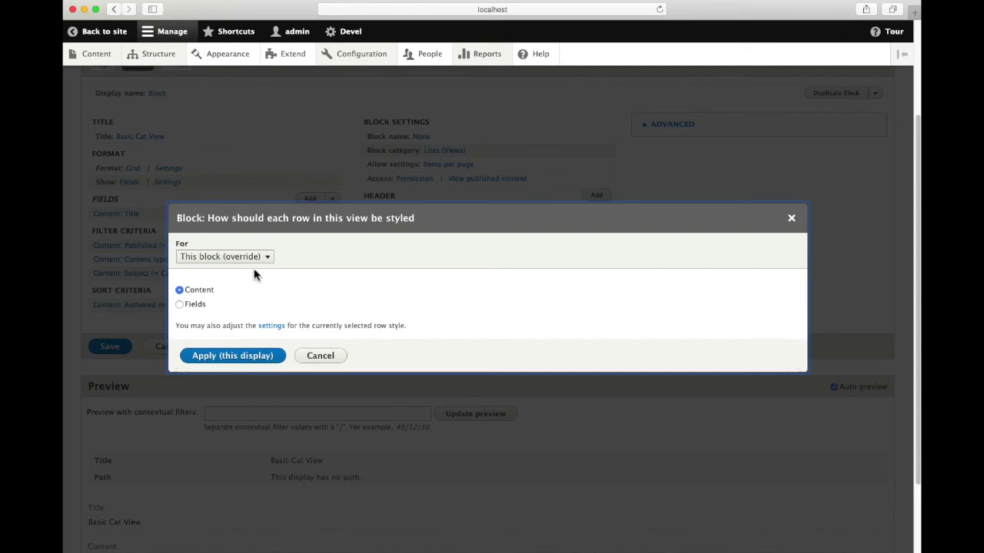
click(256, 362)
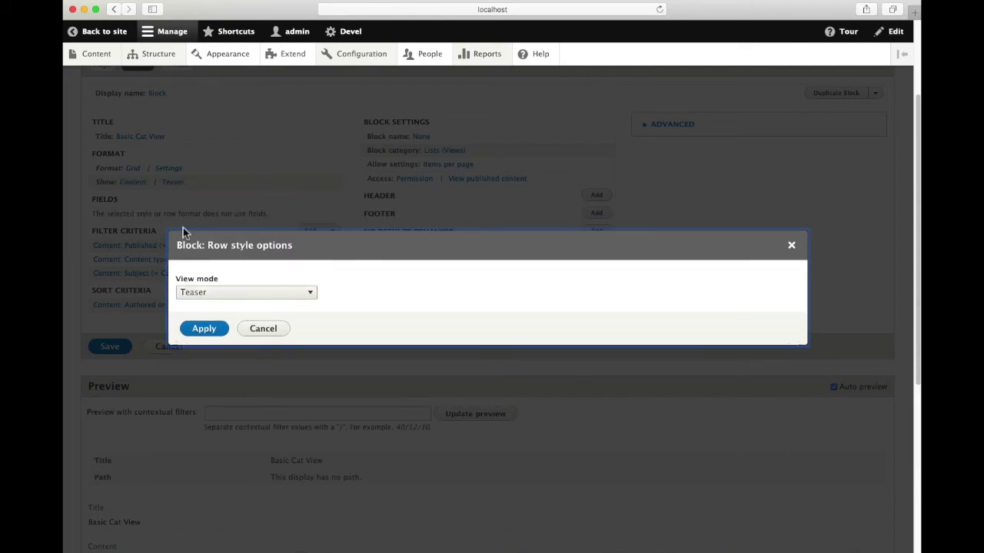
click(203, 333)
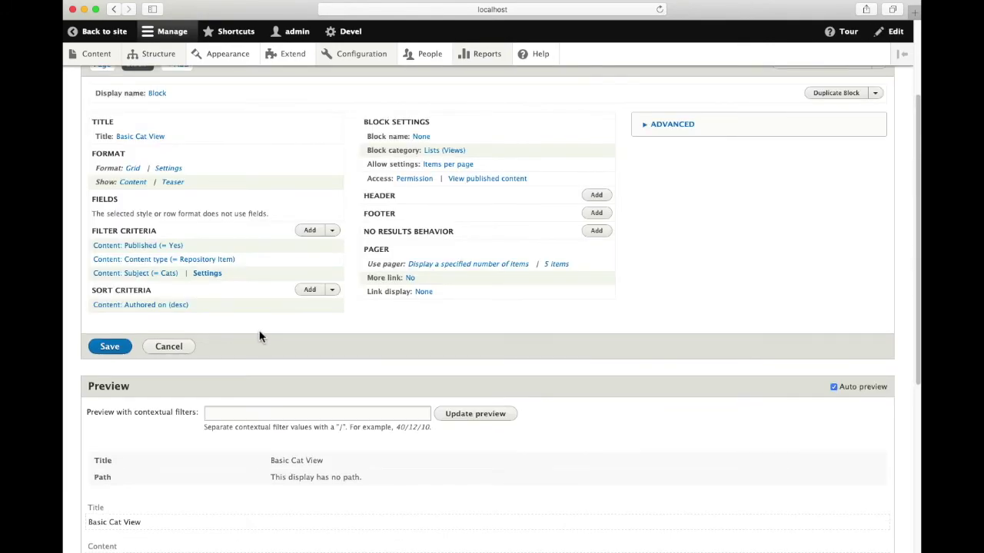
scroll(261, 333, down, 5)
scroll(261, 334, up, 10)
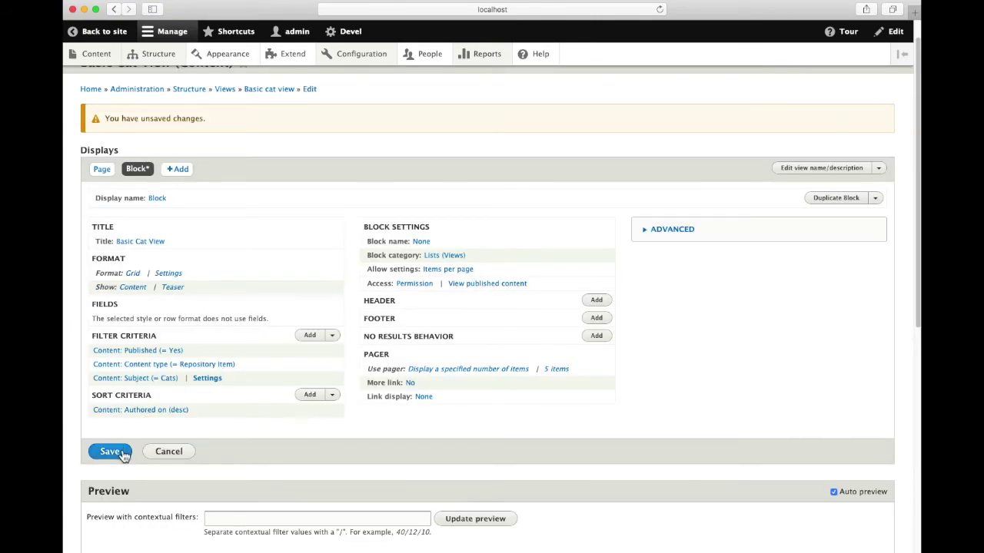
click(110, 452)
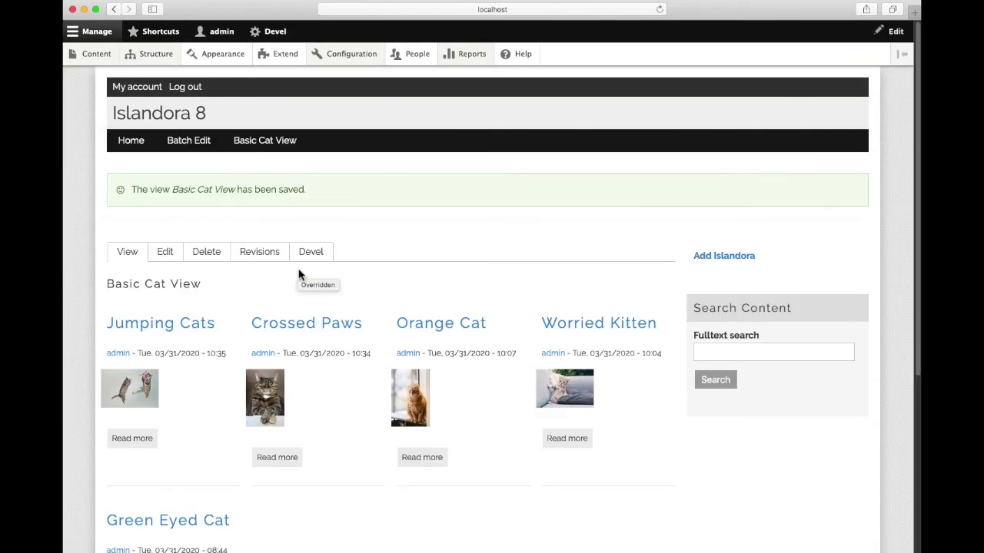
Step: Check the home page, where five cats appear in a four-column teaser grid above the welcome text
click(132, 144)
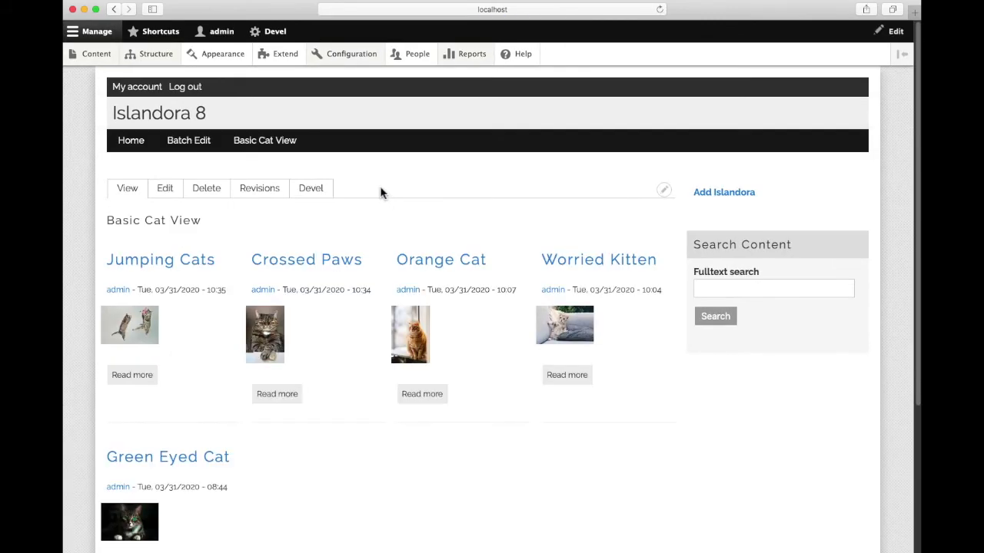
scroll(381, 186, down, 1)
scroll(382, 193, down, 5)
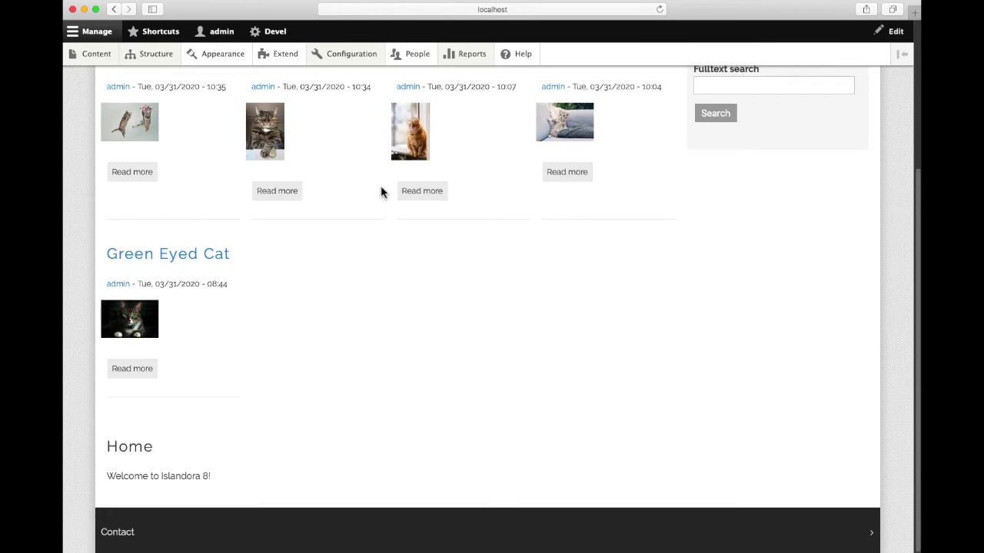
scroll(382, 192, up, 4)
scroll(381, 187, down, 2)
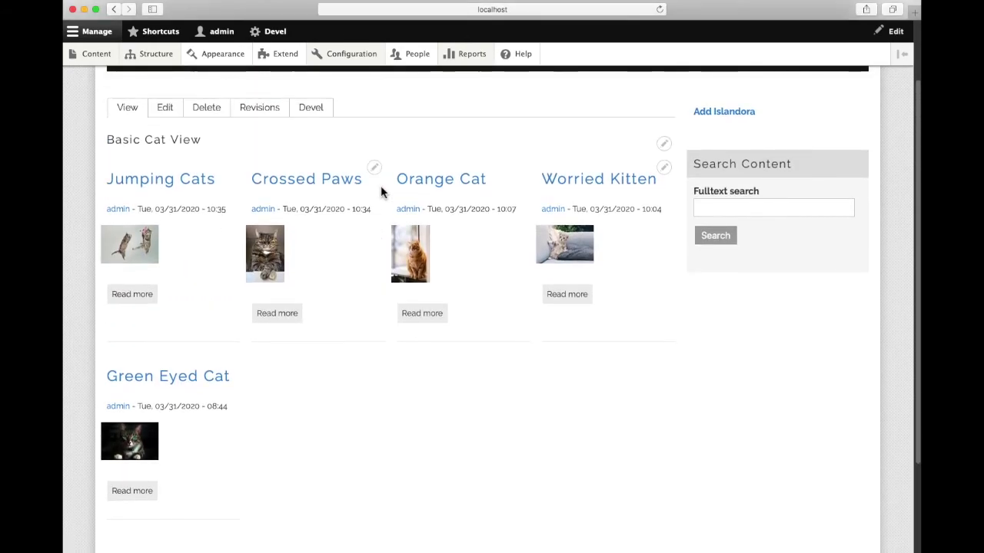
scroll(381, 192, up, 2)
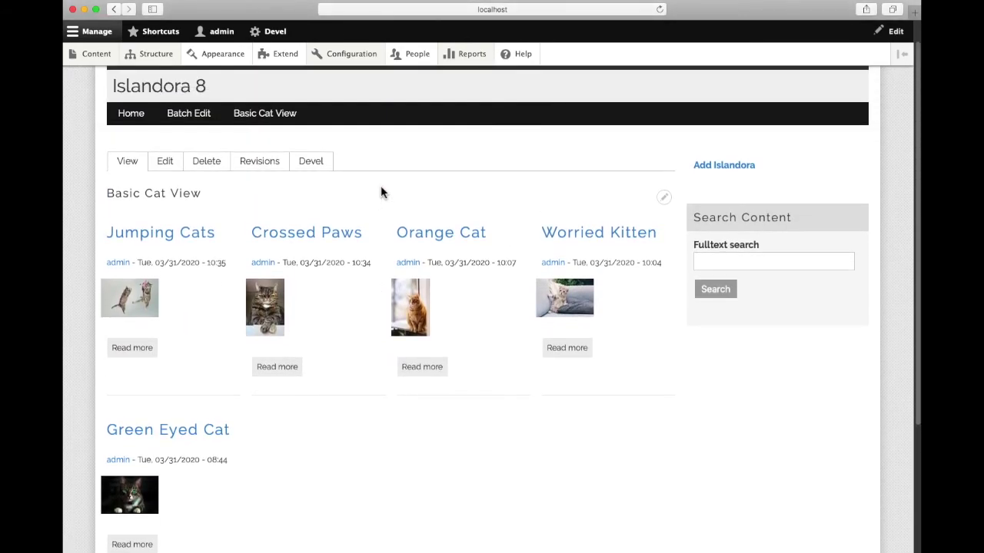
scroll(382, 192, up, 1)
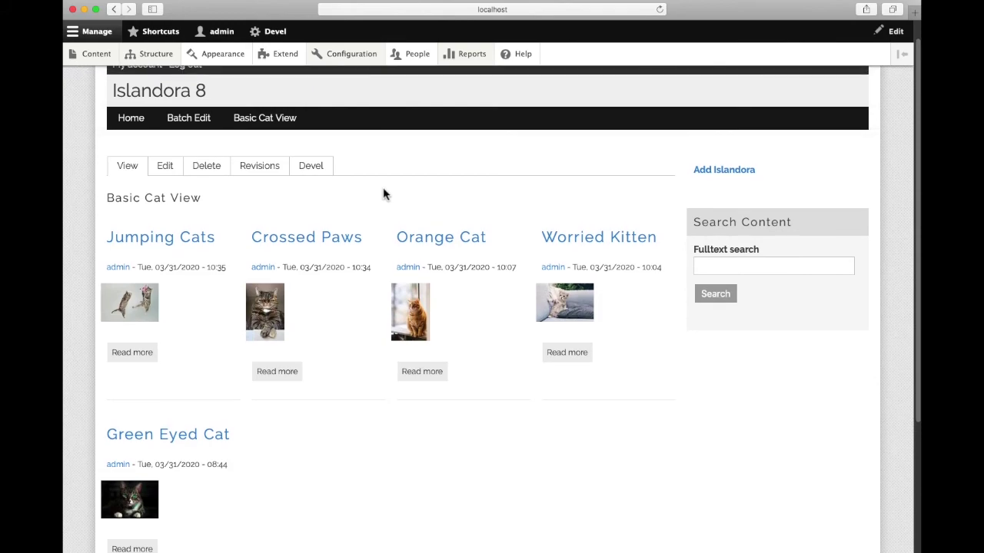